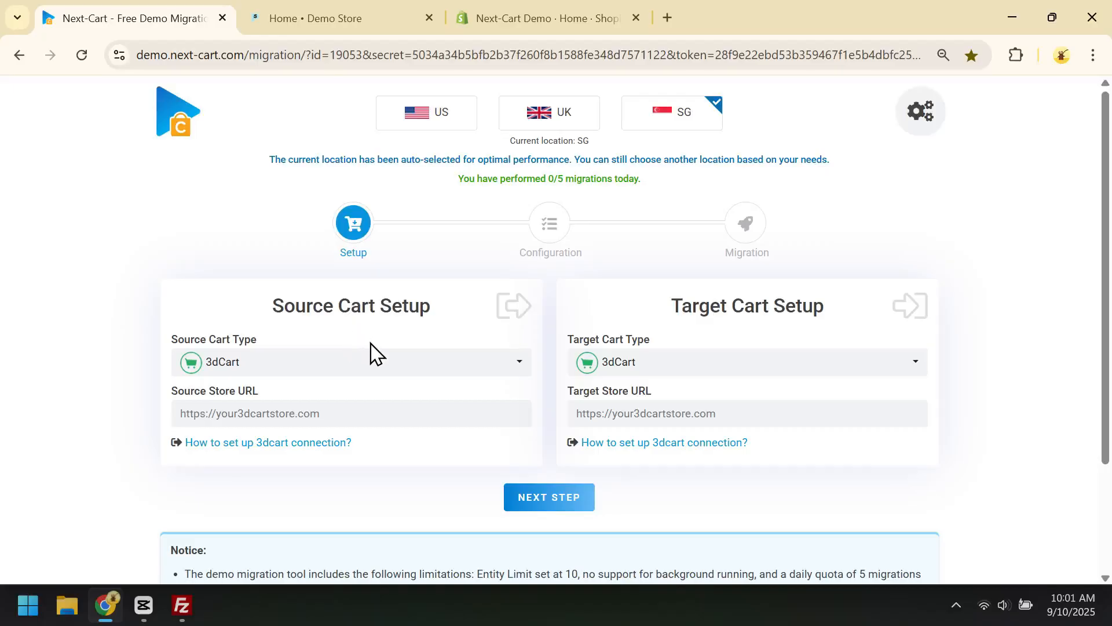
- Set the source cart type to PrestaShop and the target cart type to Shopify
{"action": "left_click", "coordinate": [363, 369]}
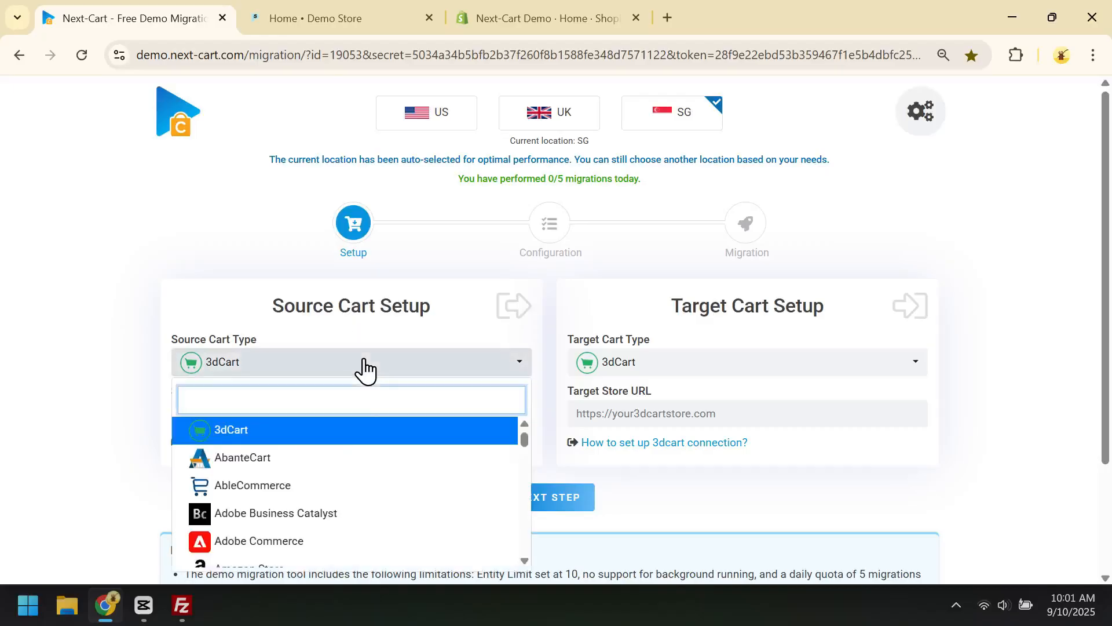
{"action": "type", "text": "pre"}
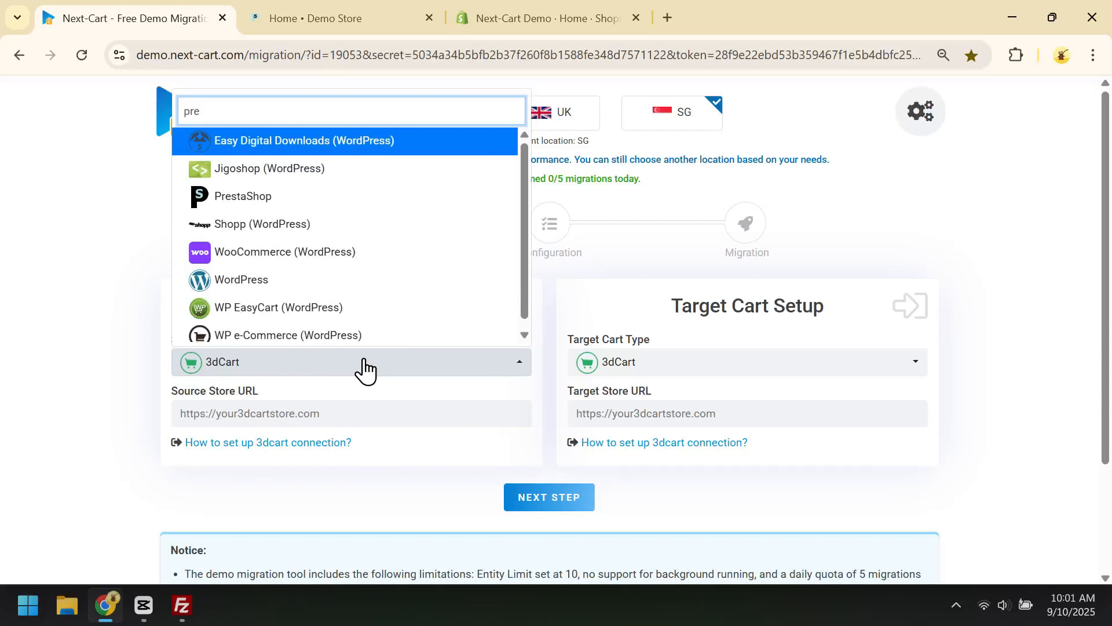
{"action": "left_click", "coordinate": [320, 200]}
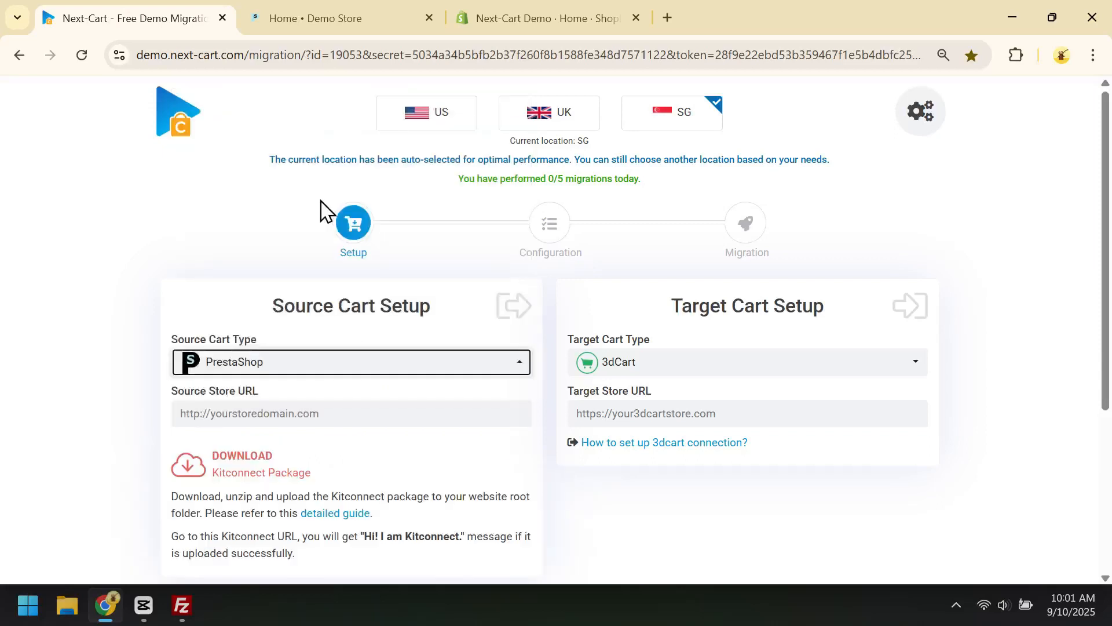
{"action": "left_click", "coordinate": [672, 380]}
{"action": "type", "text": "sho"}
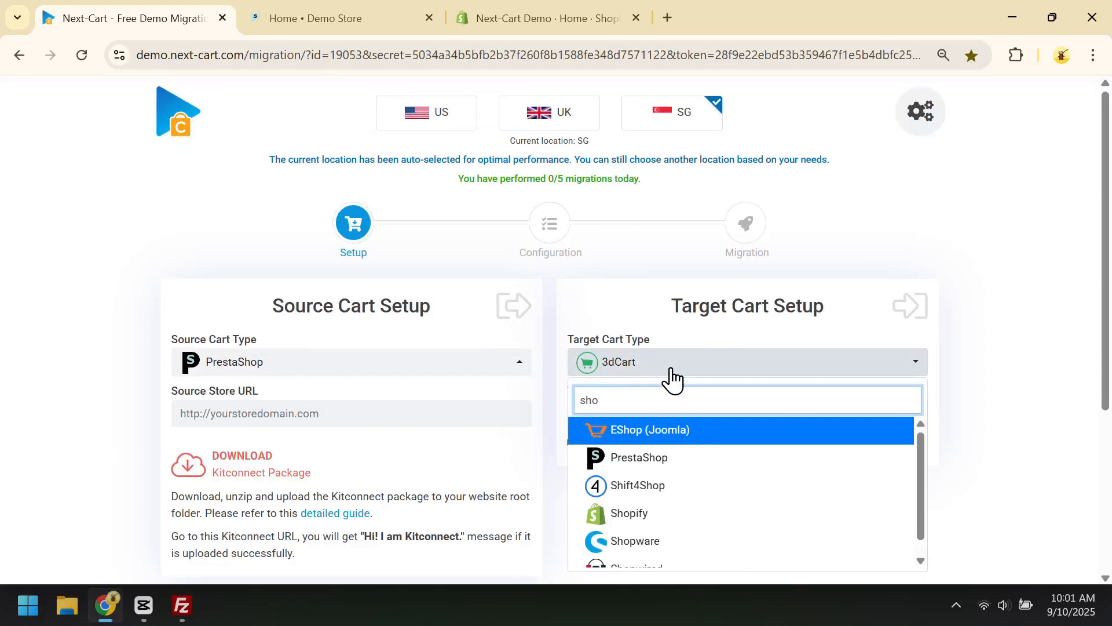
{"action": "left_click", "coordinate": [708, 516]}
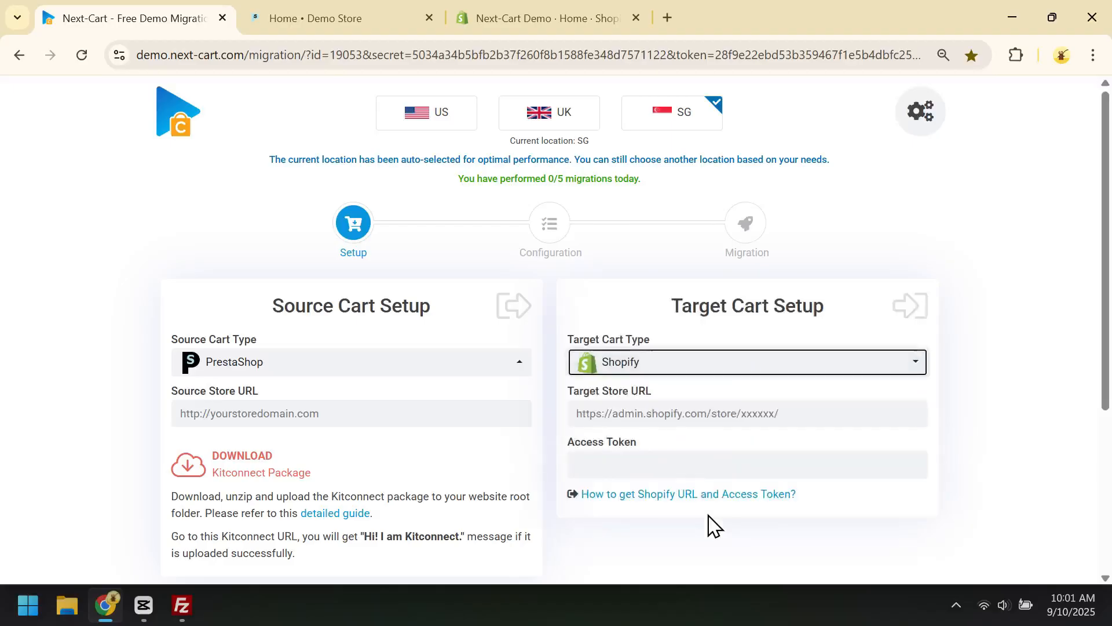
{"action": "scroll", "coordinate": [531, 290], "scroll_direction": "down", "scroll_amount": 1}
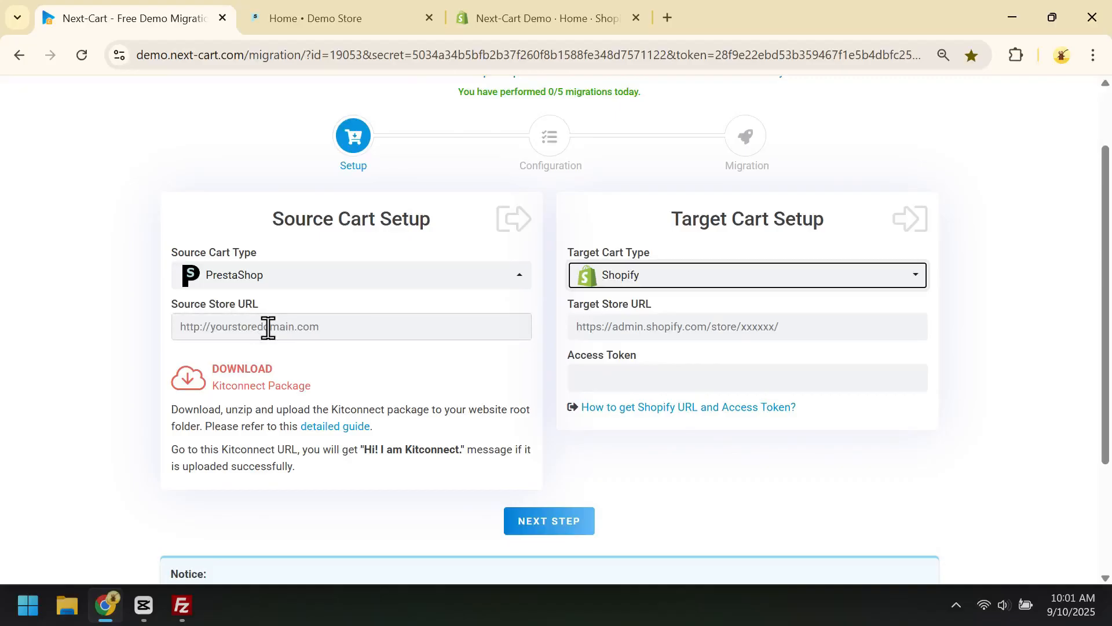
{"action": "left_click", "coordinate": [325, 25]}
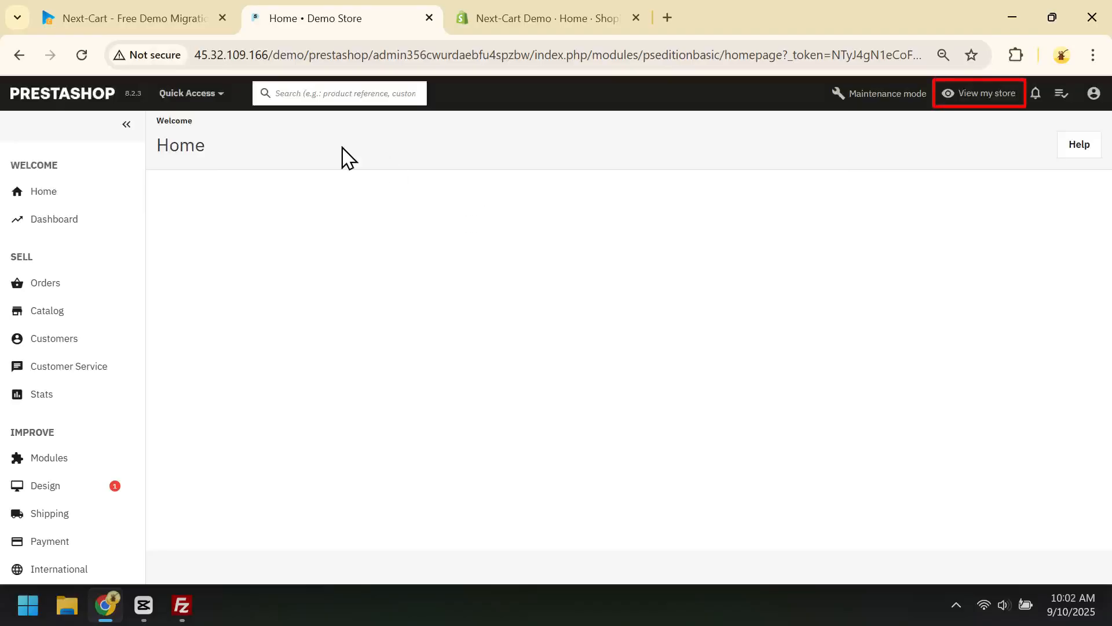
{"action": "left_click", "coordinate": [977, 110]}
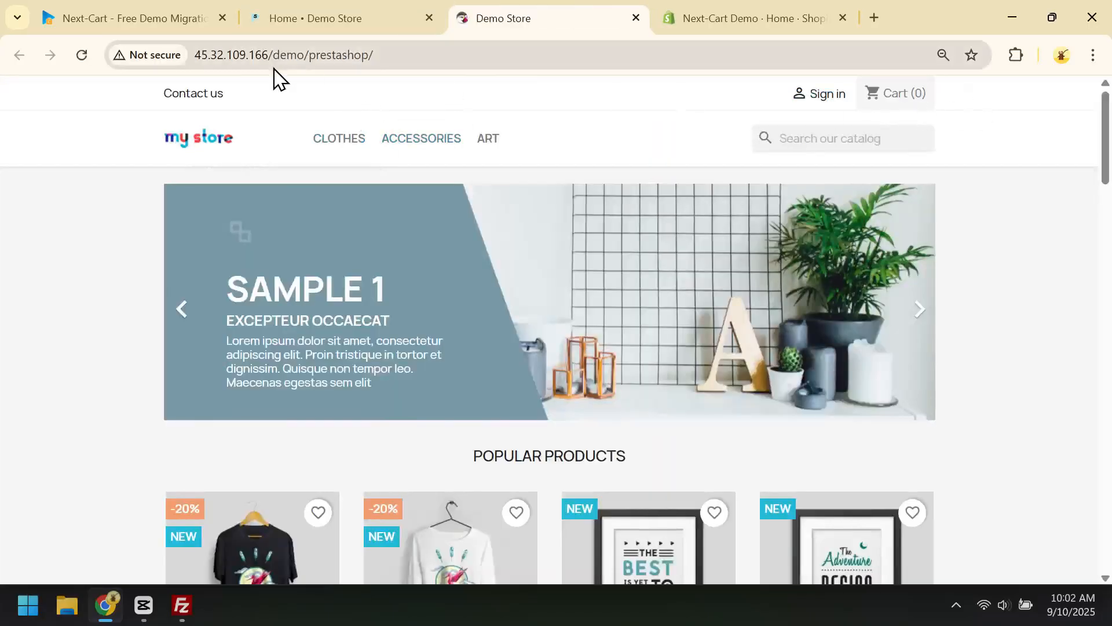
{"action": "left_click", "coordinate": [412, 58]}
{"action": "key", "text": "ctrl+c"}
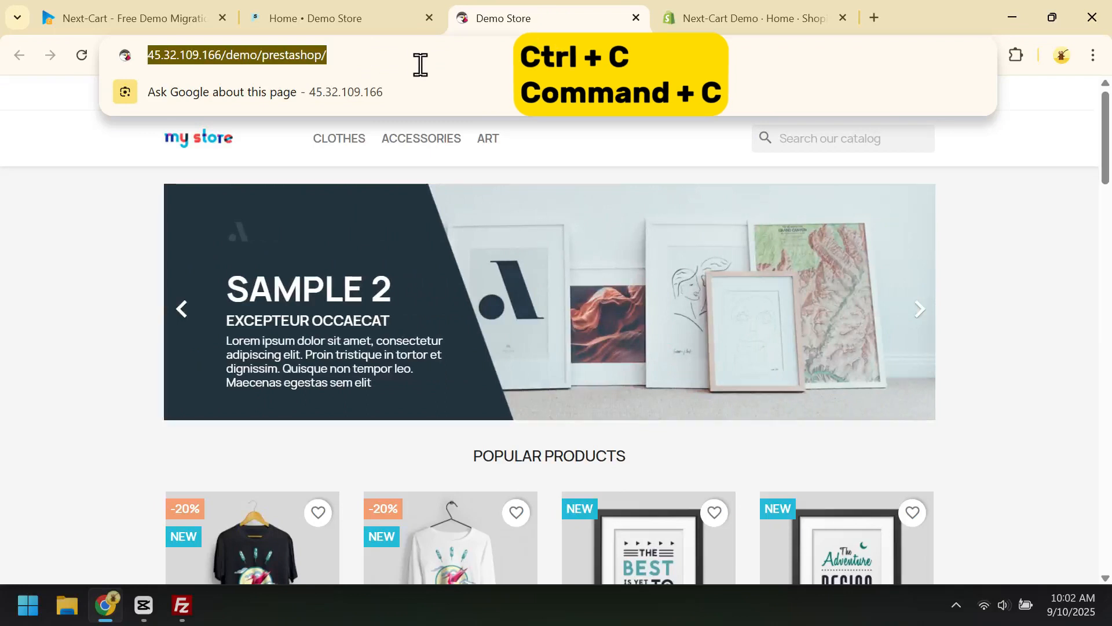
{"action": "left_click", "coordinate": [79, 14]}
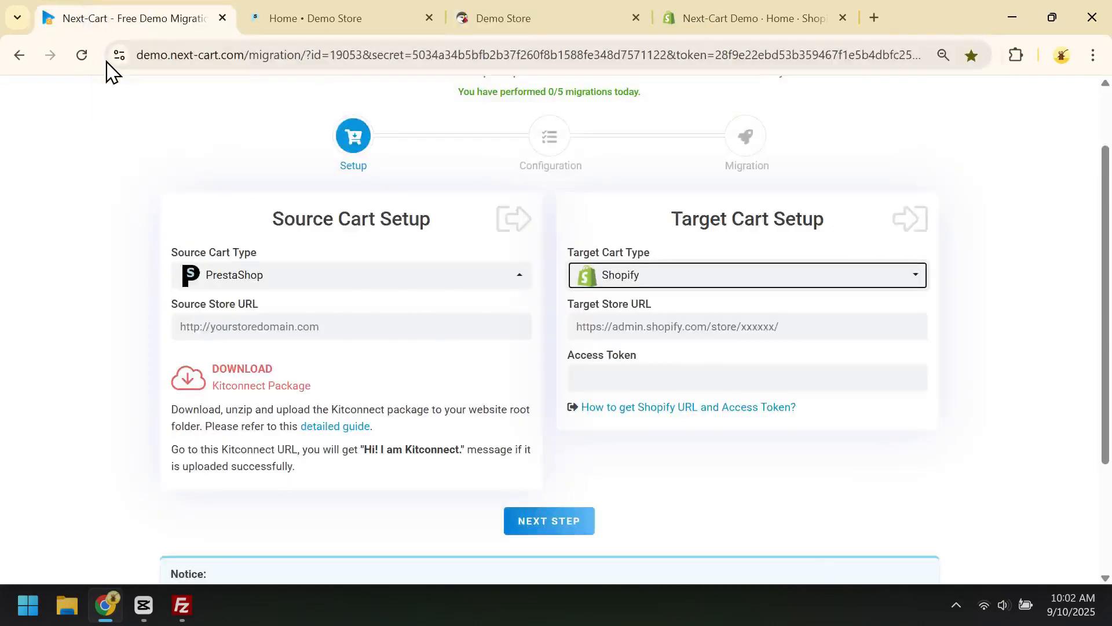
{"action": "left_click", "coordinate": [225, 329]}
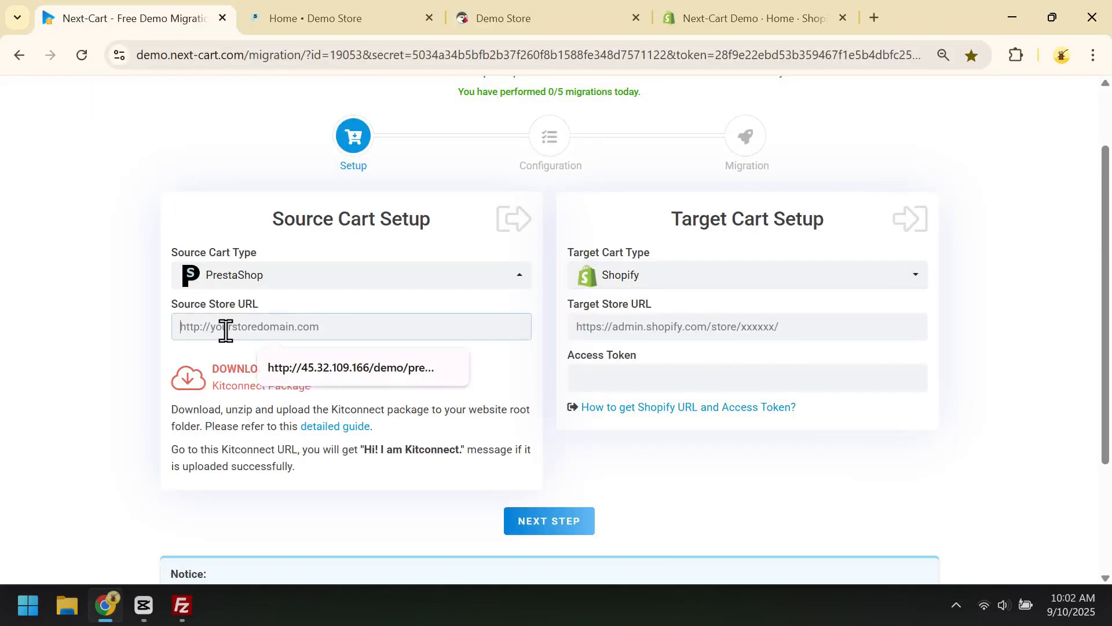
{"action": "key", "text": "ctrl+v"}
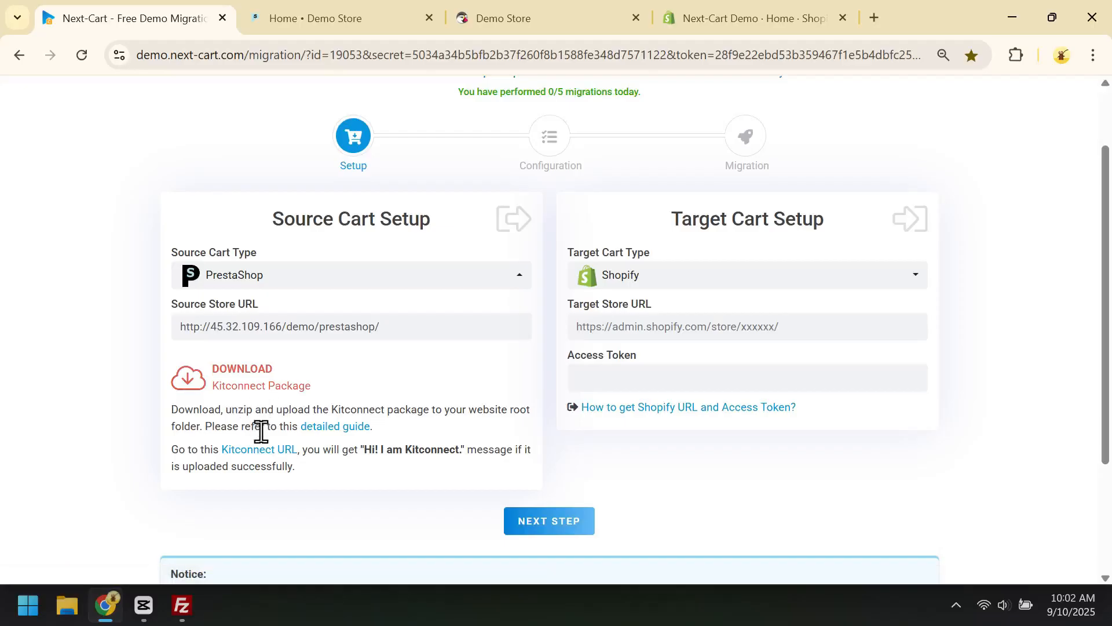
- Check the Kitconnect URL in the source setup, close that page and download the Kitconnect package
{"action": "left_click", "coordinate": [274, 451]}
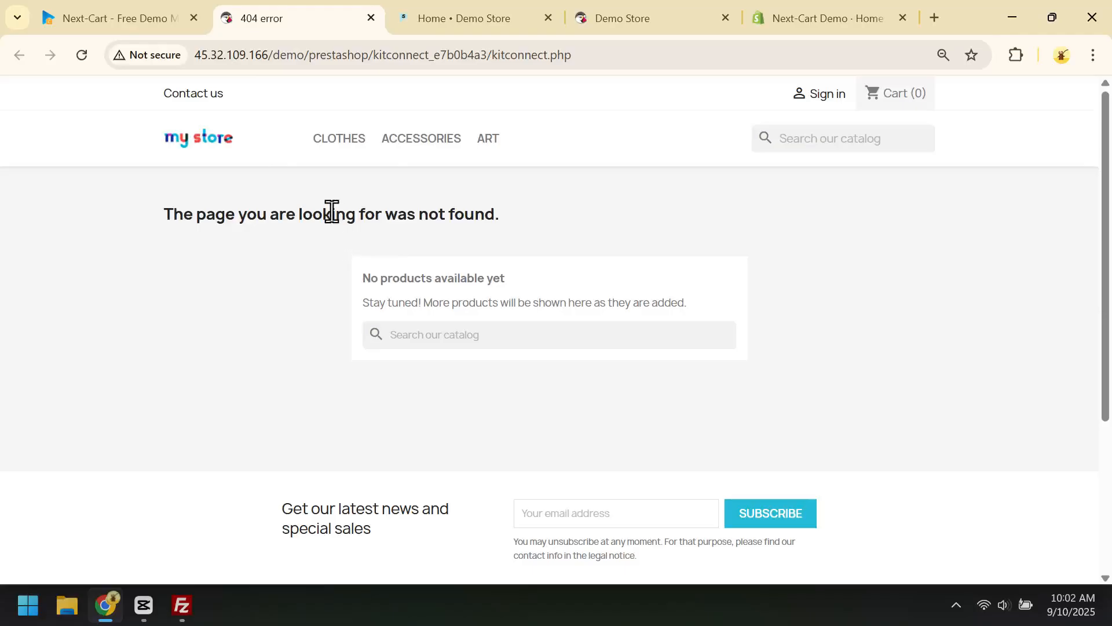
{"action": "left_click", "coordinate": [371, 18]}
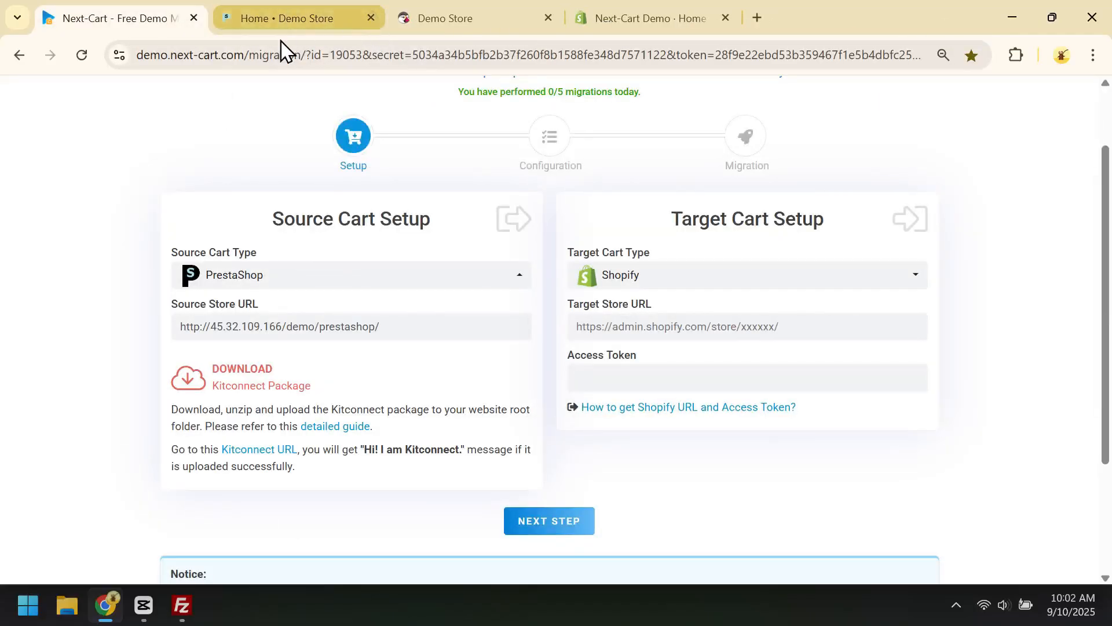
{"action": "left_click", "coordinate": [189, 382]}
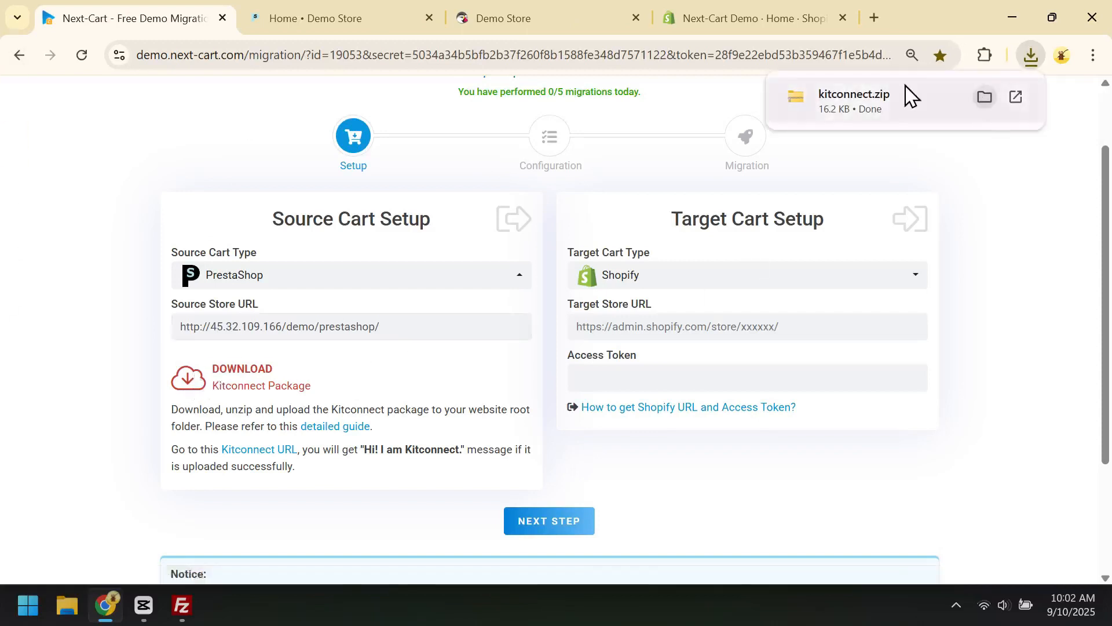
- Extract the downloaded kitconnect archive in Downloads and inspect the contents of its kitconnect_e7b0b4a3 folder
{"action": "left_click", "coordinate": [984, 98]}
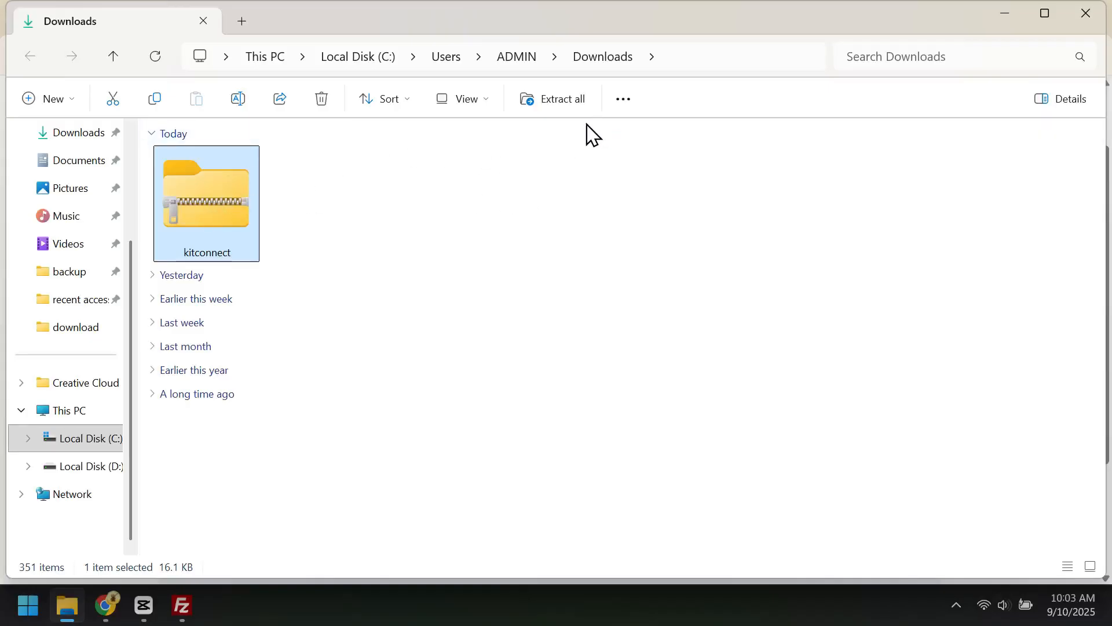
{"action": "left_click", "coordinate": [558, 104]}
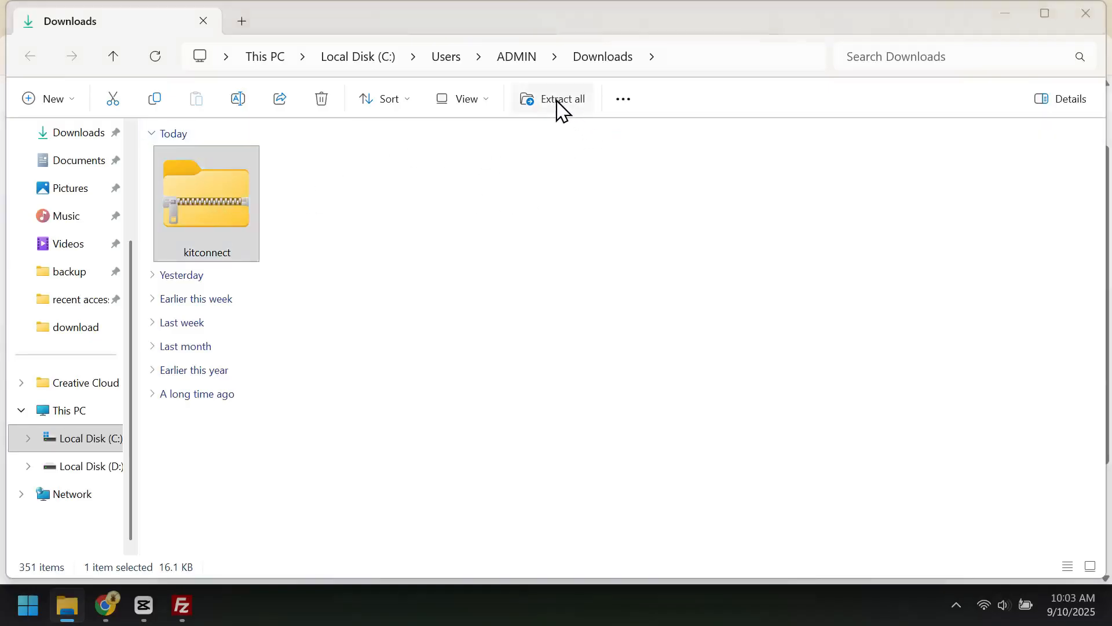
{"action": "left_click", "coordinate": [703, 486]}
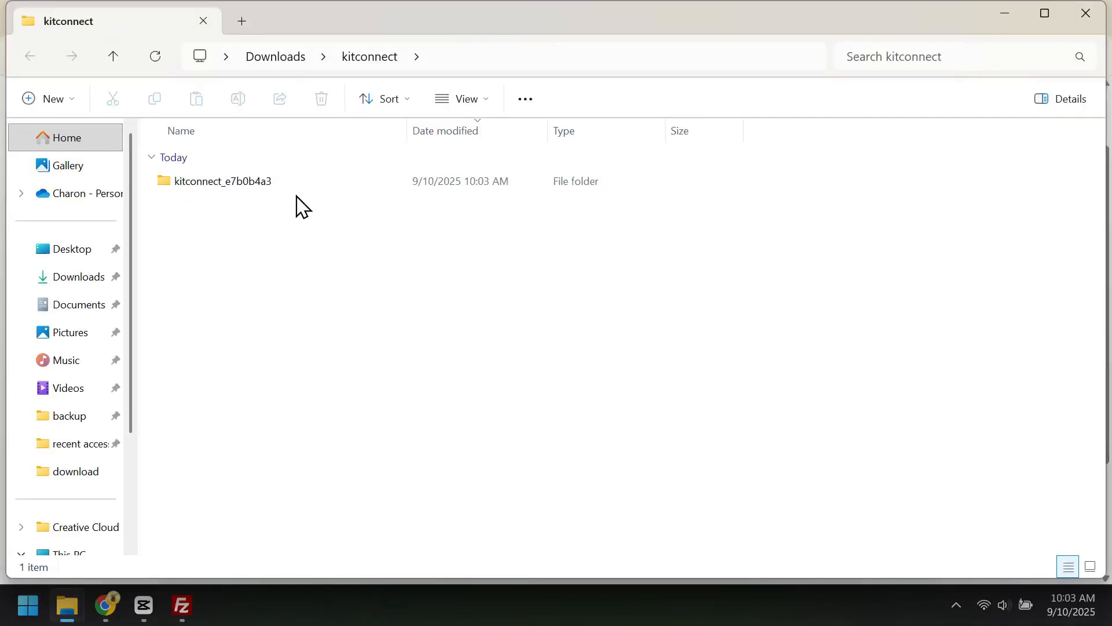
{"action": "double_click", "coordinate": [272, 186]}
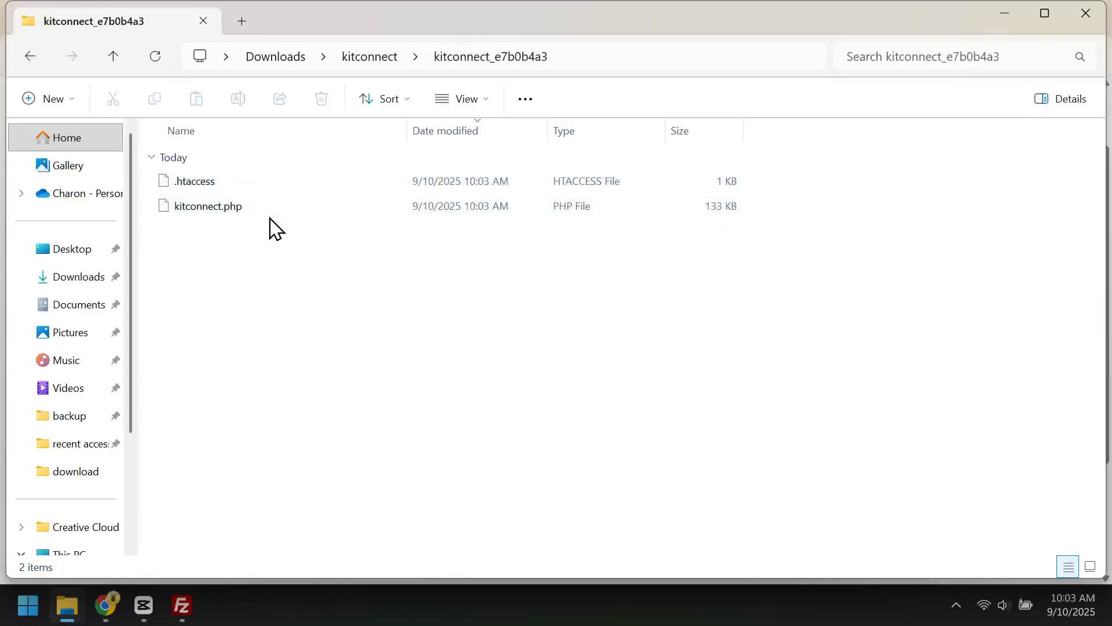
{"action": "left_click", "coordinate": [27, 57]}
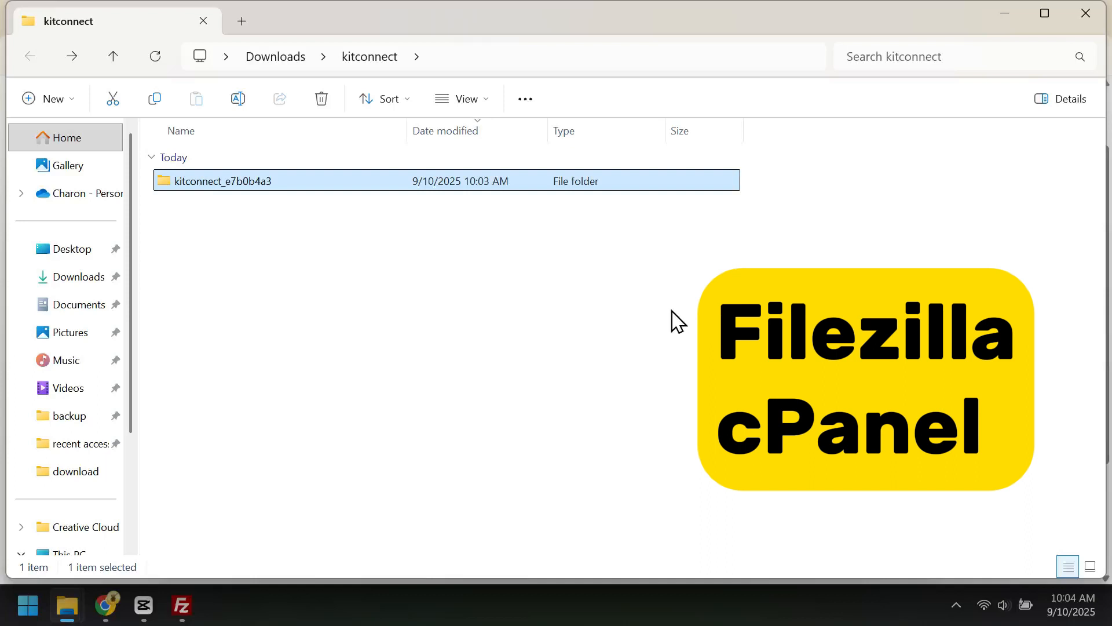
- Upload the extracted kitconnect_e7b0b4a3 folder to the server's /prestashop directory with FileZilla and locate it there
{"action": "left_click", "coordinate": [182, 606]}
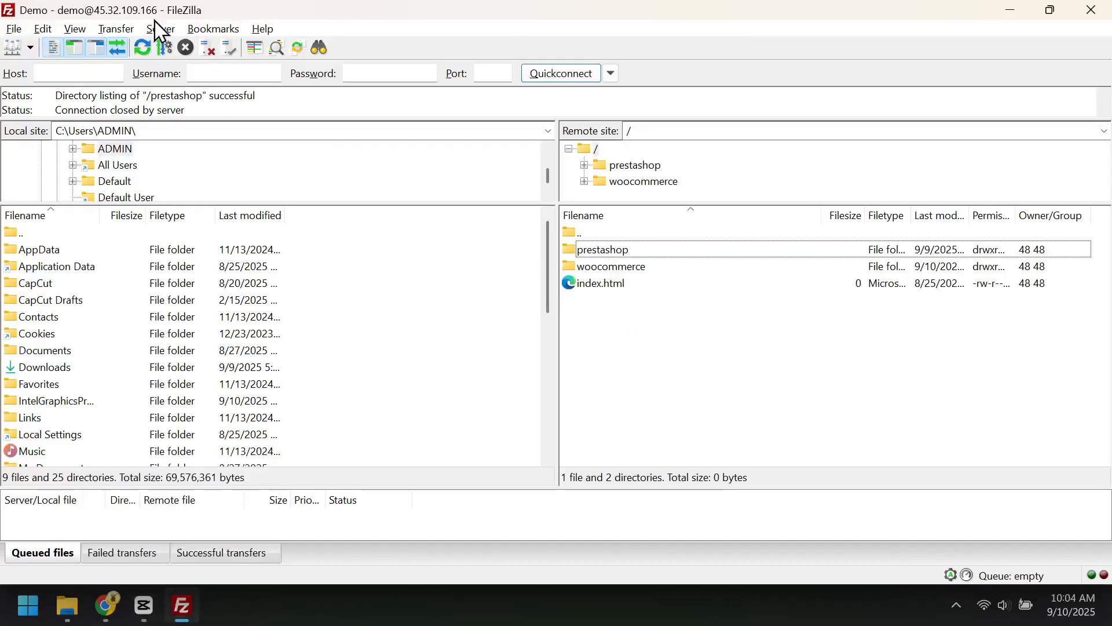
{"action": "double_click", "coordinate": [627, 254]}
{"action": "scroll", "coordinate": [678, 313], "scroll_direction": "down", "scroll_amount": 5}
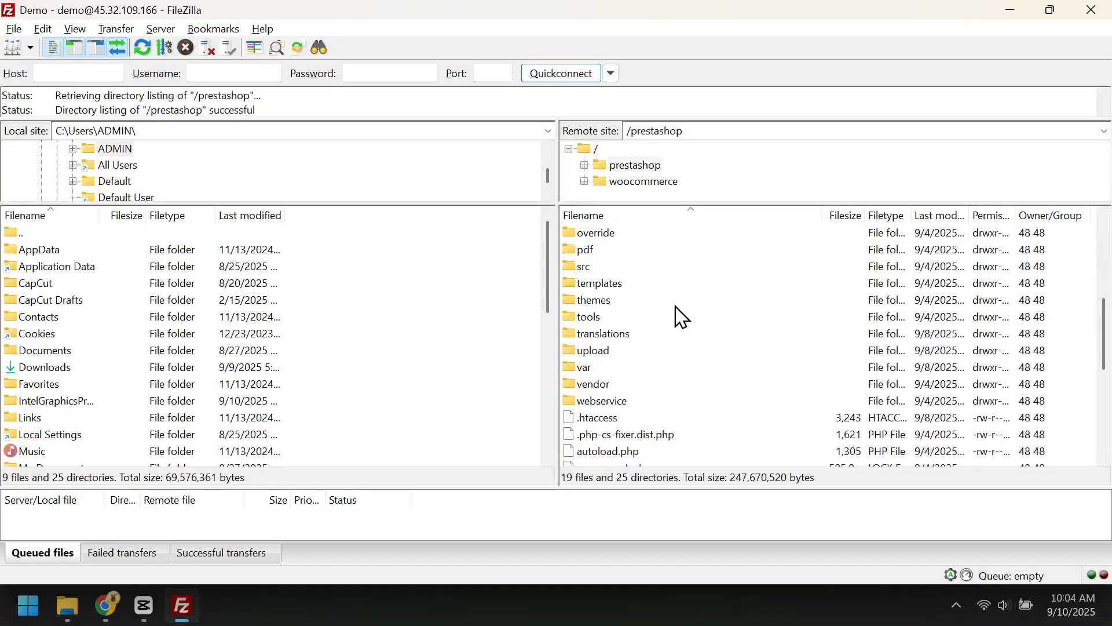
{"action": "scroll", "coordinate": [678, 316], "scroll_direction": "down", "scroll_amount": 2}
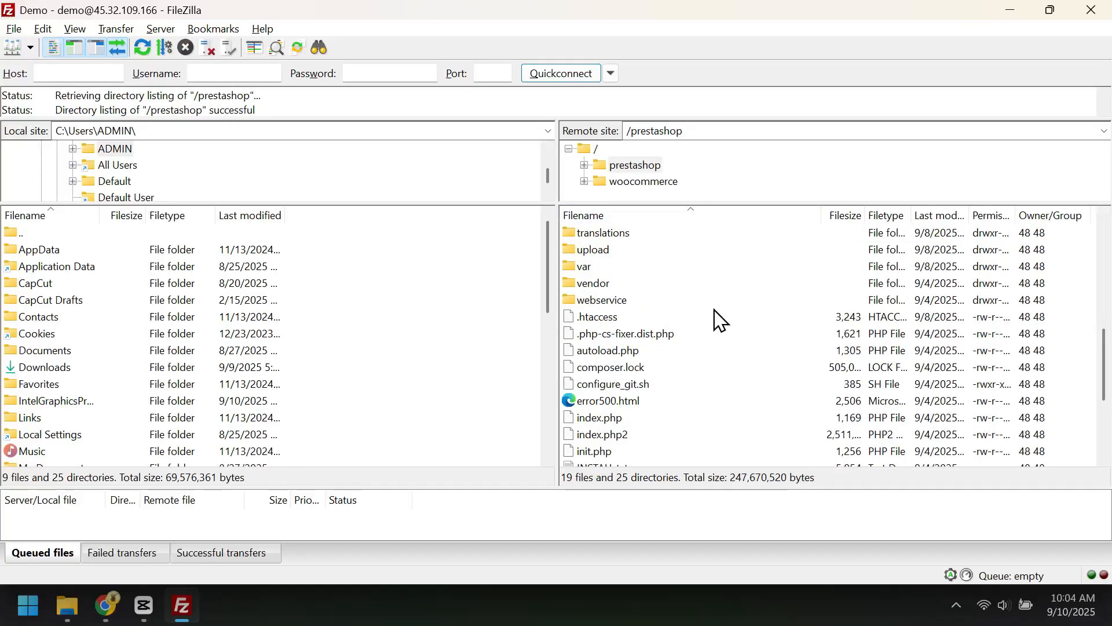
{"action": "mouse_move", "coordinate": [67, 606]}
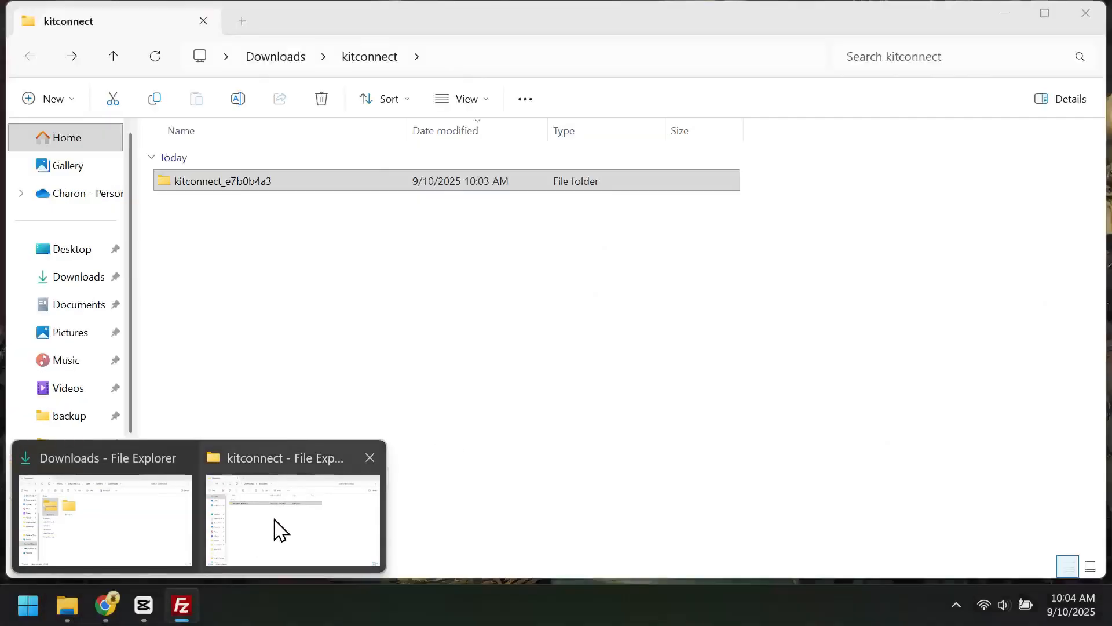
{"action": "left_click", "coordinate": [281, 529]}
{"action": "left_click_drag", "start_coordinate": [236, 187], "coordinate": [647, 317]}
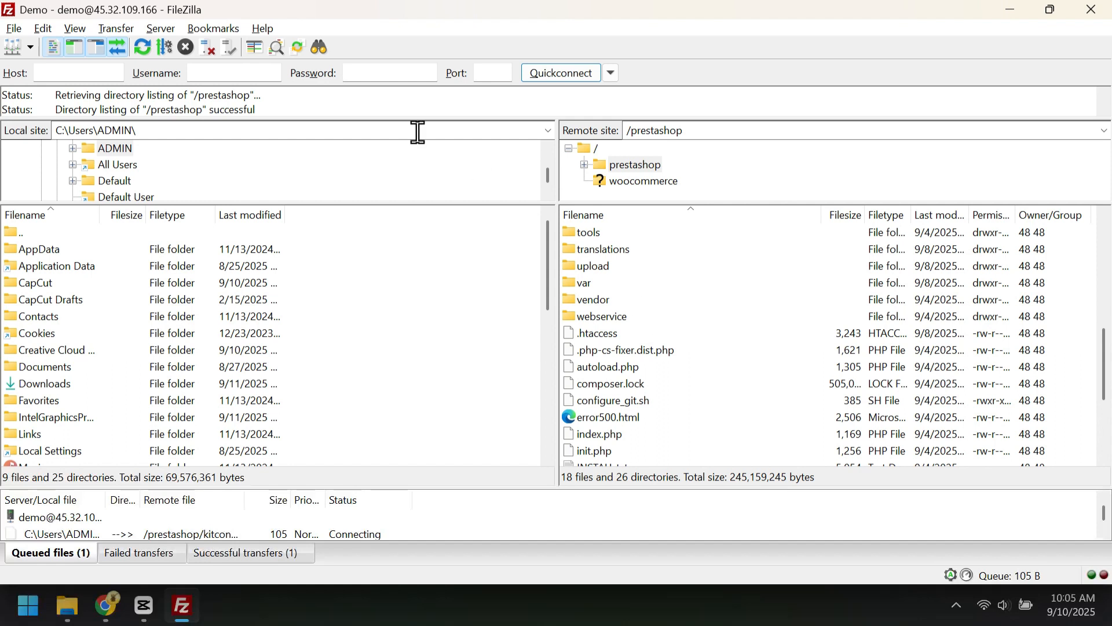
{"action": "scroll", "coordinate": [660, 348], "scroll_direction": "up", "scroll_amount": 5}
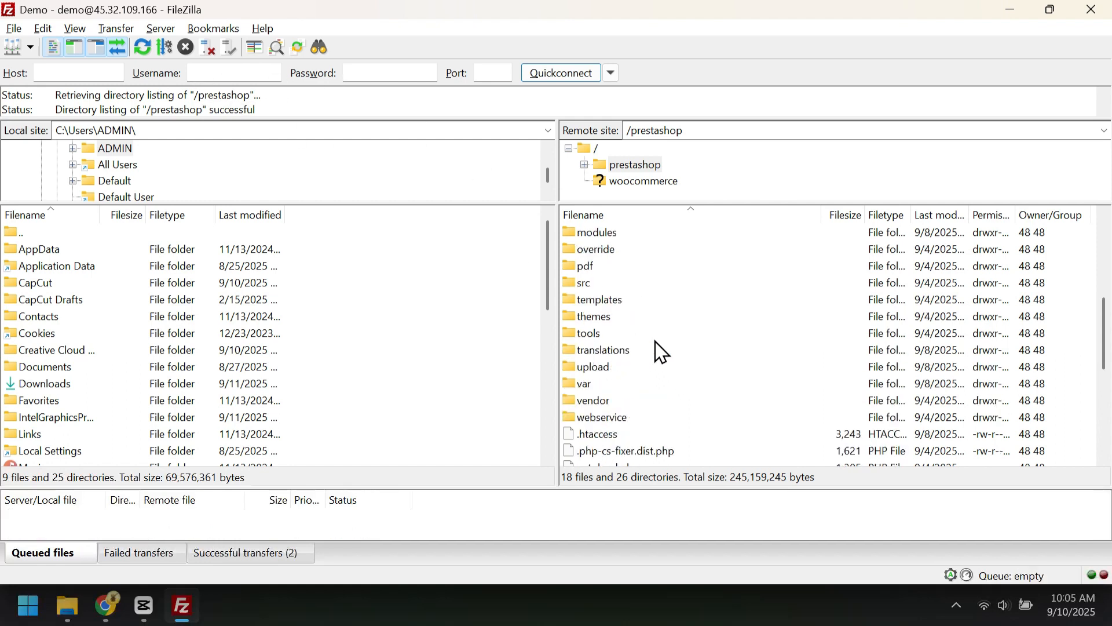
{"action": "left_click", "coordinate": [654, 333]}
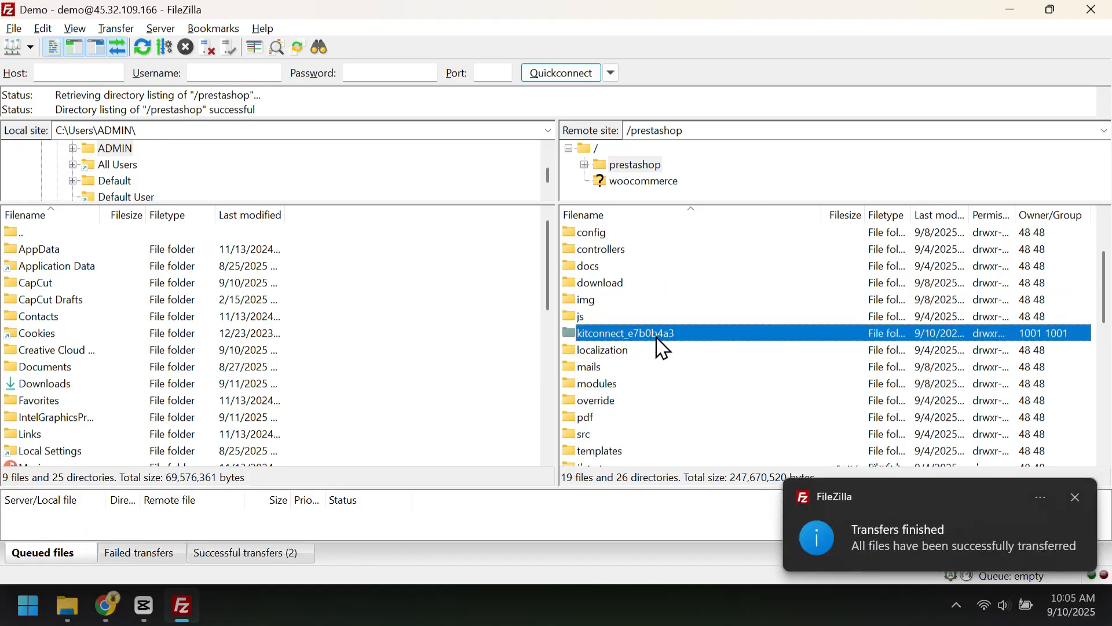
- Switch back to Chrome, open the Kitconnect URL to verify the connector installation, and return to the migration setup
{"action": "left_click", "coordinate": [99, 615]}
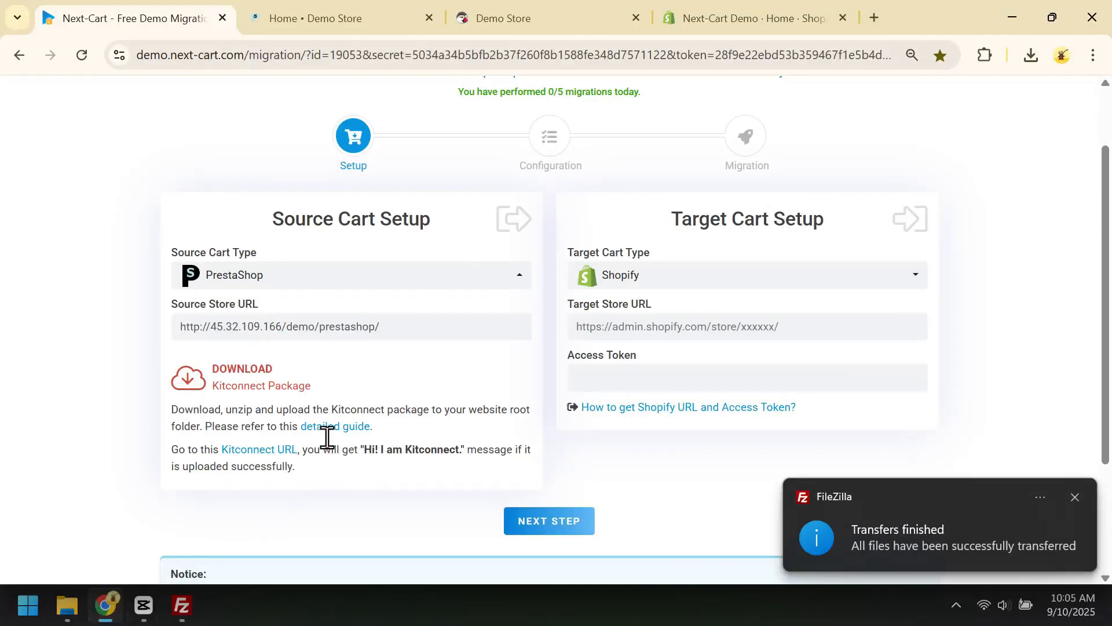
{"action": "left_click", "coordinate": [260, 457]}
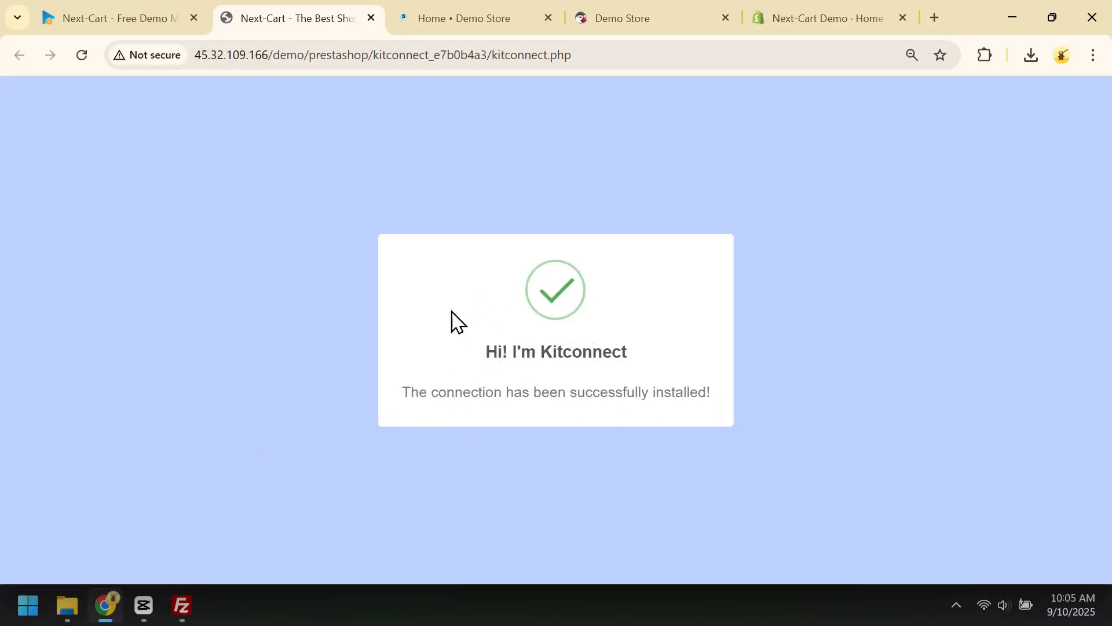
{"action": "left_click", "coordinate": [131, 15]}
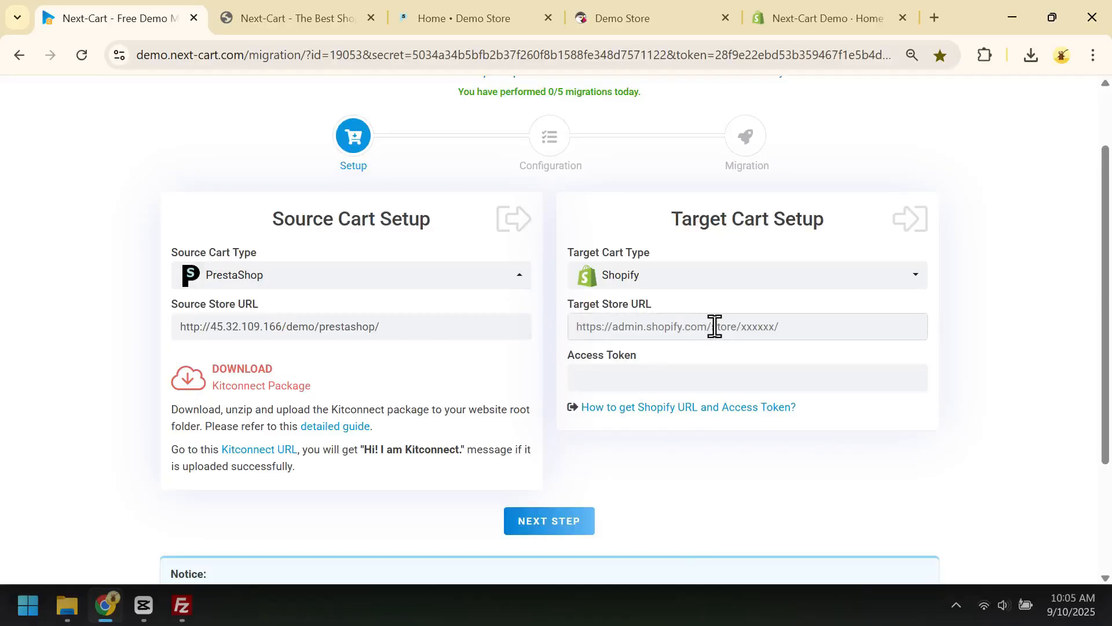
{"action": "left_click", "coordinate": [840, 13]}
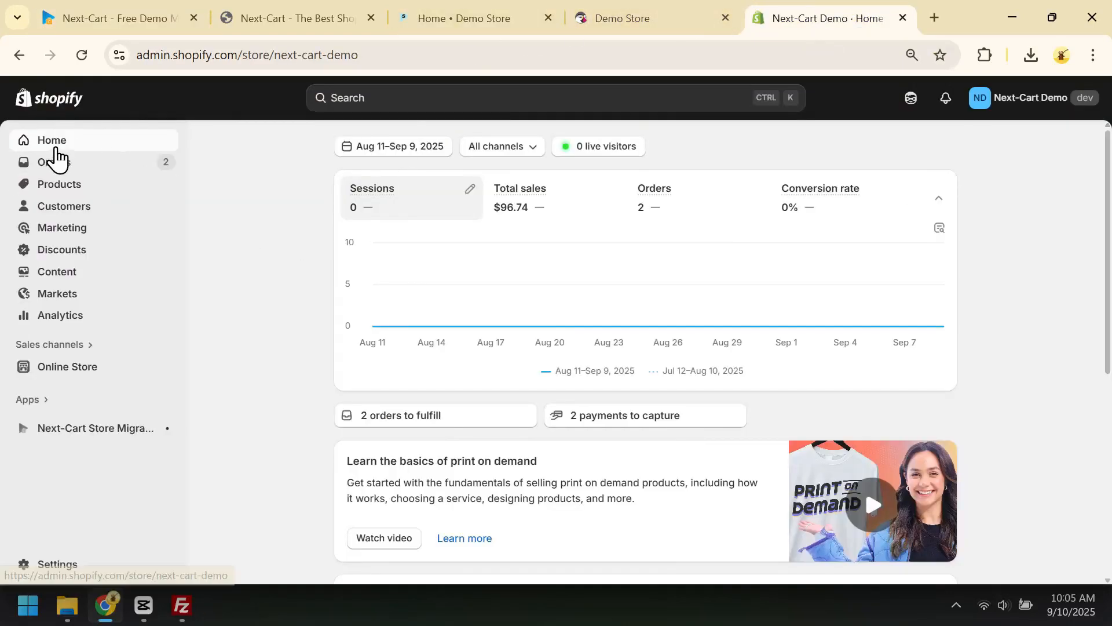
{"action": "left_click", "coordinate": [394, 55]}
{"action": "key", "text": "ctrl+c"}
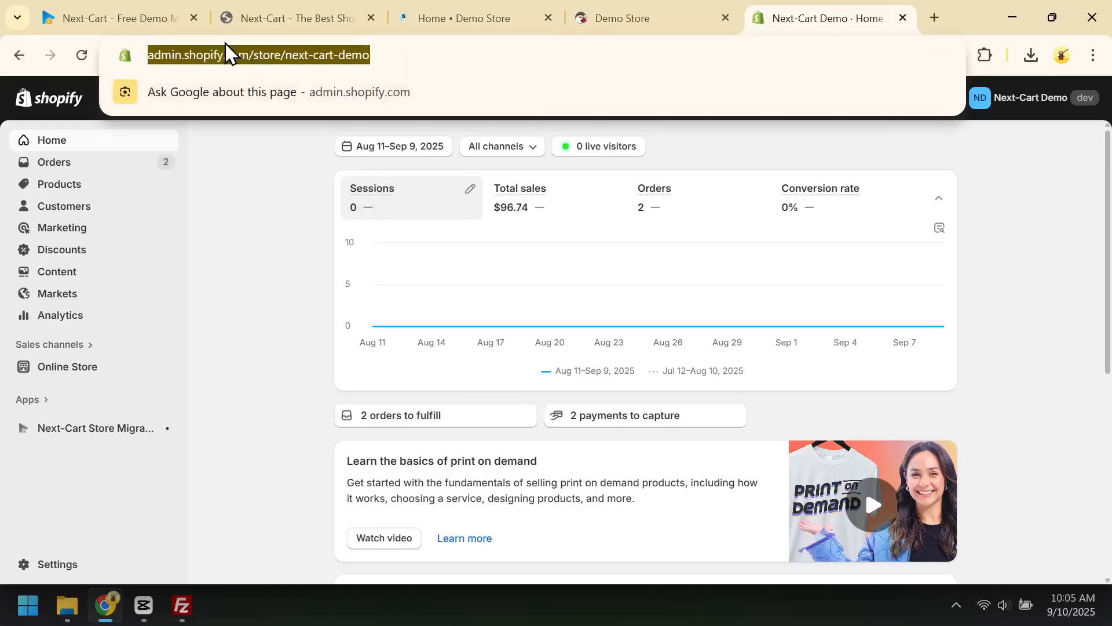
{"action": "left_click", "coordinate": [149, 21]}
{"action": "left_click", "coordinate": [651, 327]}
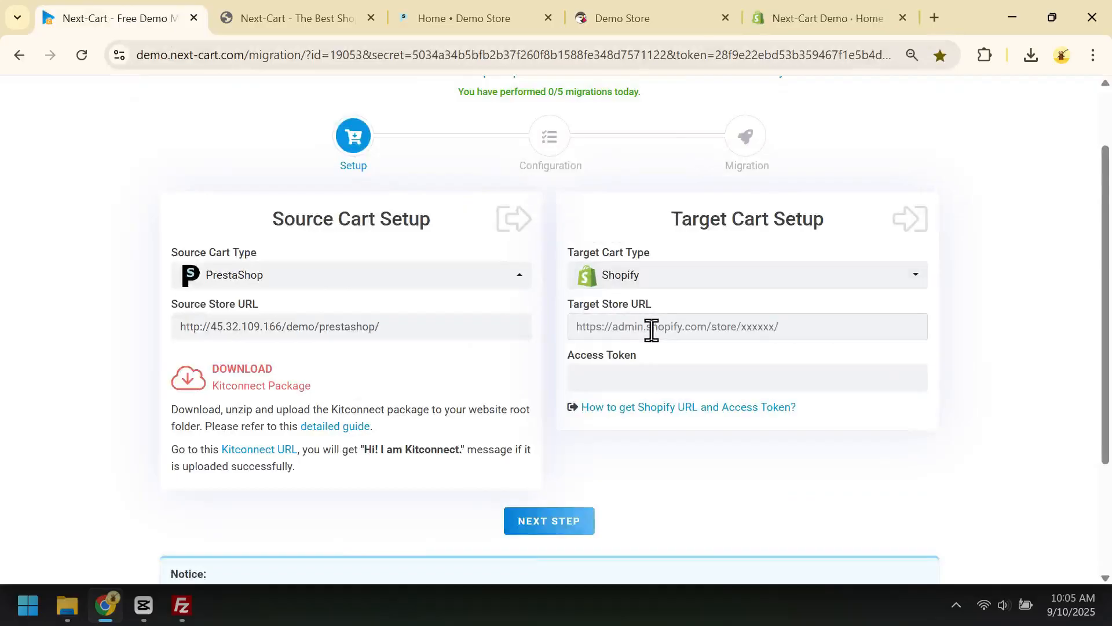
{"action": "key", "text": "ctrl+v"}
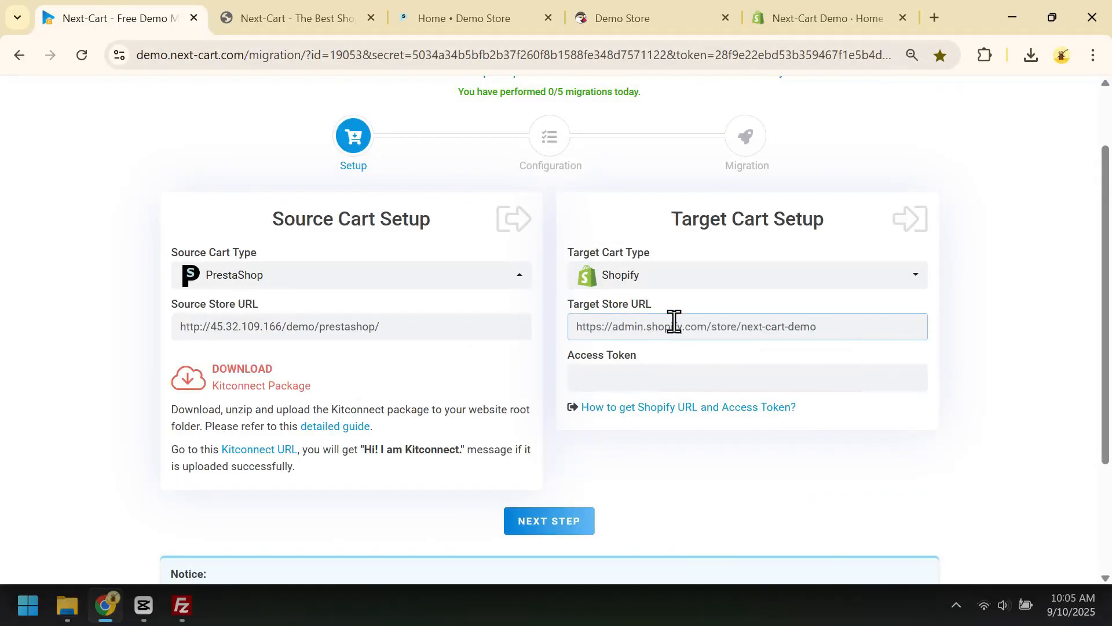
- Switch to the Next-Cart Demo Shopify admin and open the app development page in its apps and sales channels settings
{"action": "left_click", "coordinate": [811, 17]}
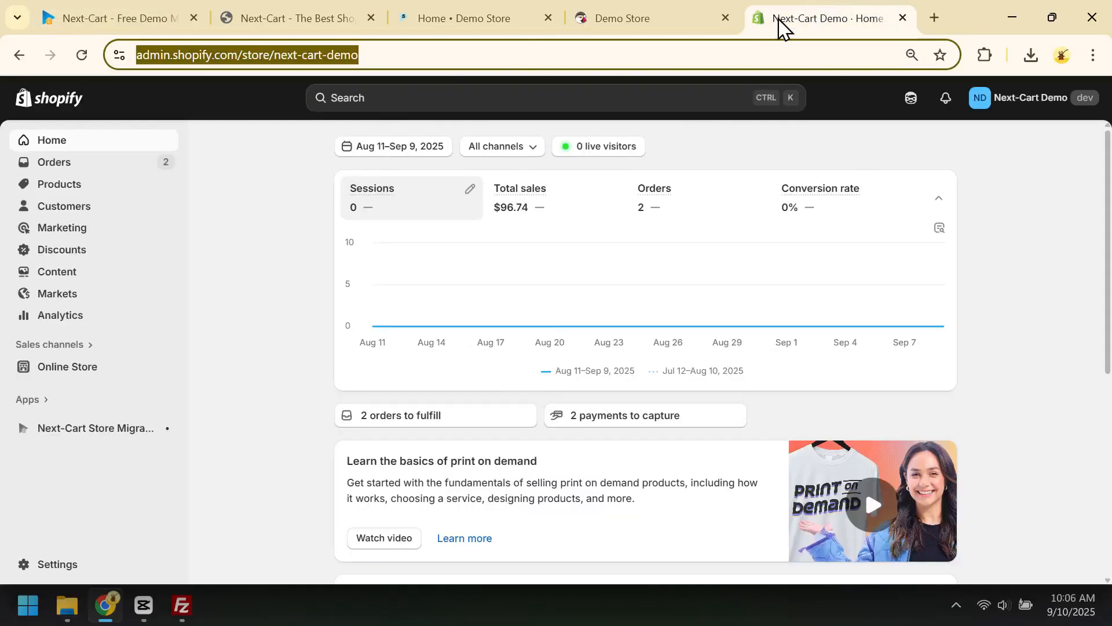
{"action": "left_click", "coordinate": [53, 566]}
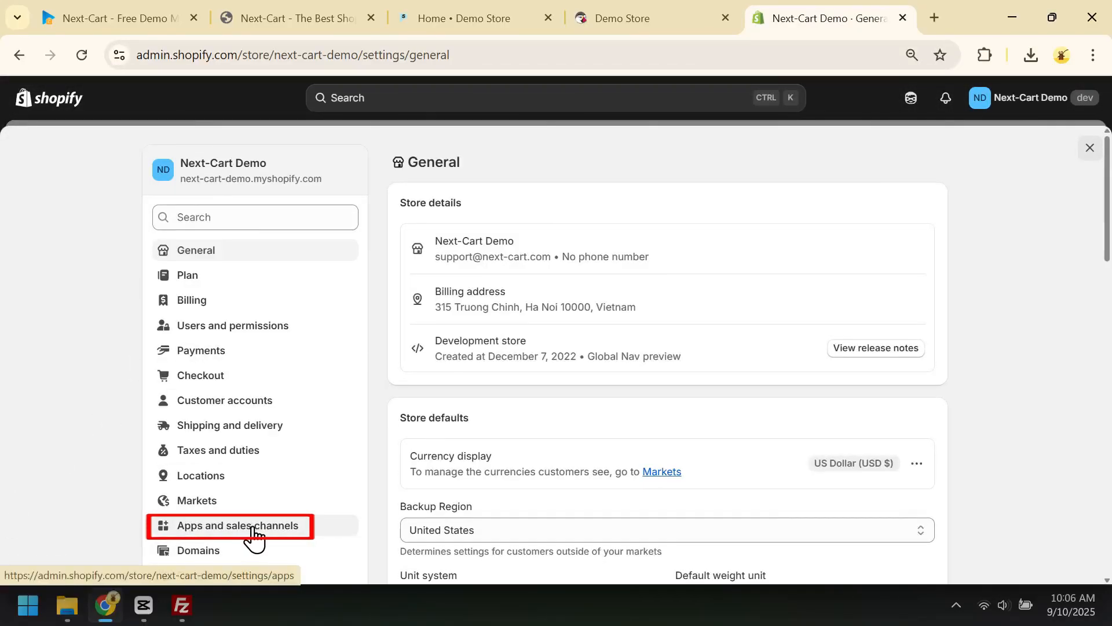
{"action": "left_click", "coordinate": [253, 530]}
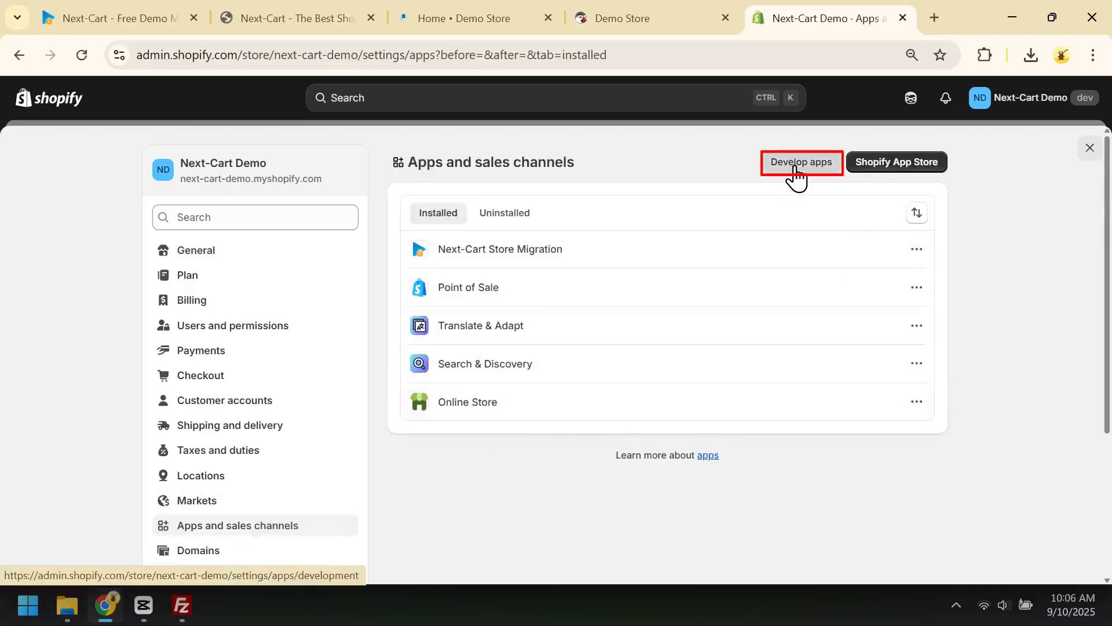
{"action": "left_click", "coordinate": [800, 166]}
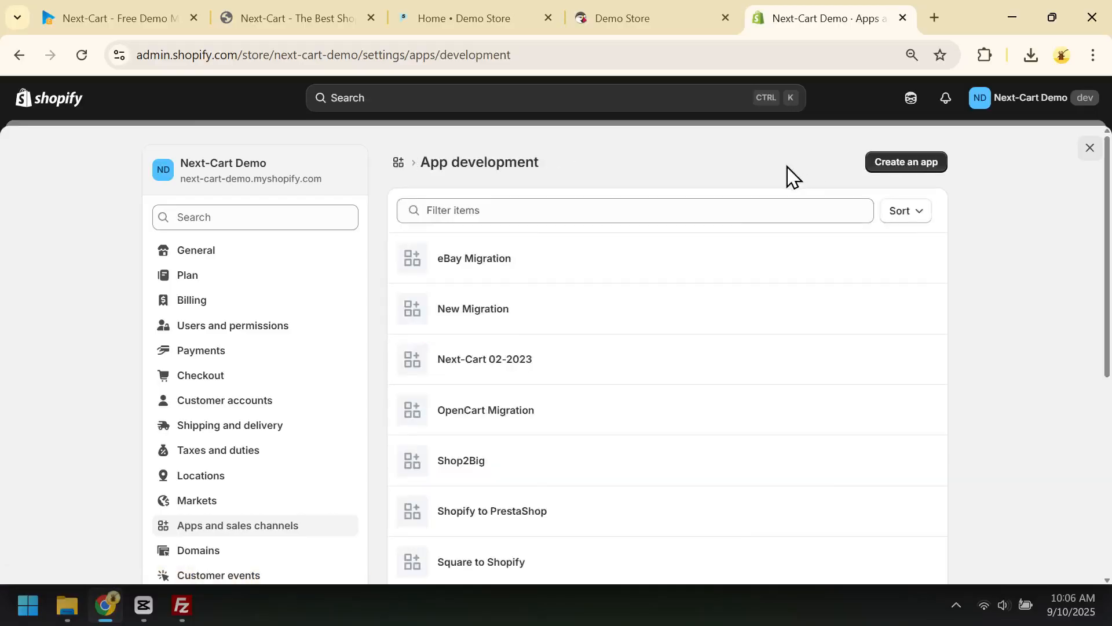
- Create a custom Shopify app named "Prestashop to Shopify", keeping the default app developer
{"action": "left_click", "coordinate": [906, 167]}
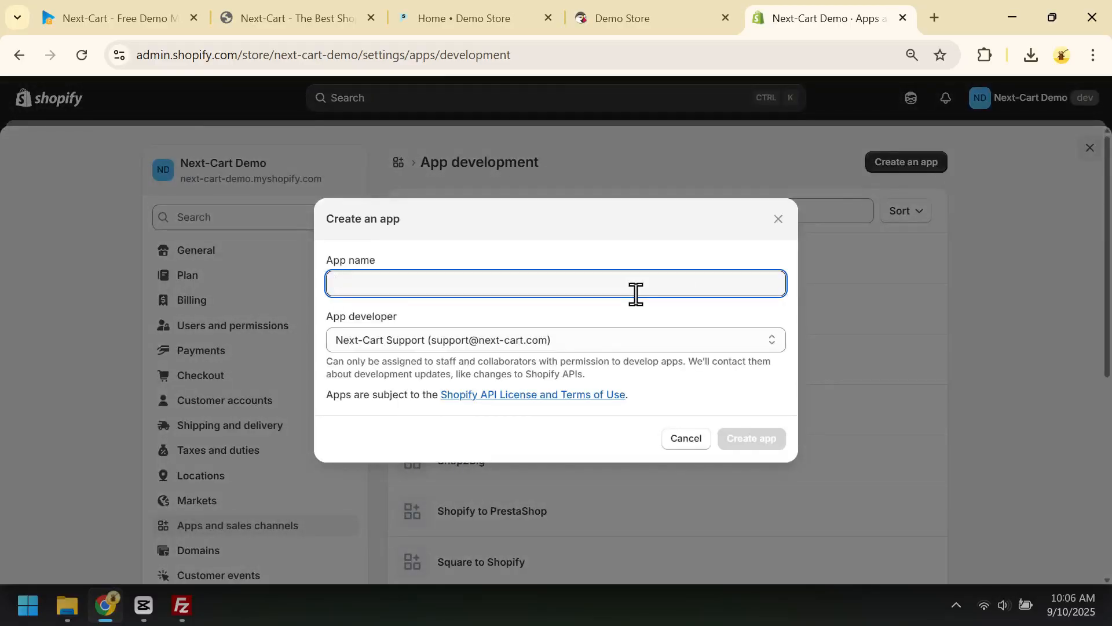
{"action": "type", "text": "Pres"}
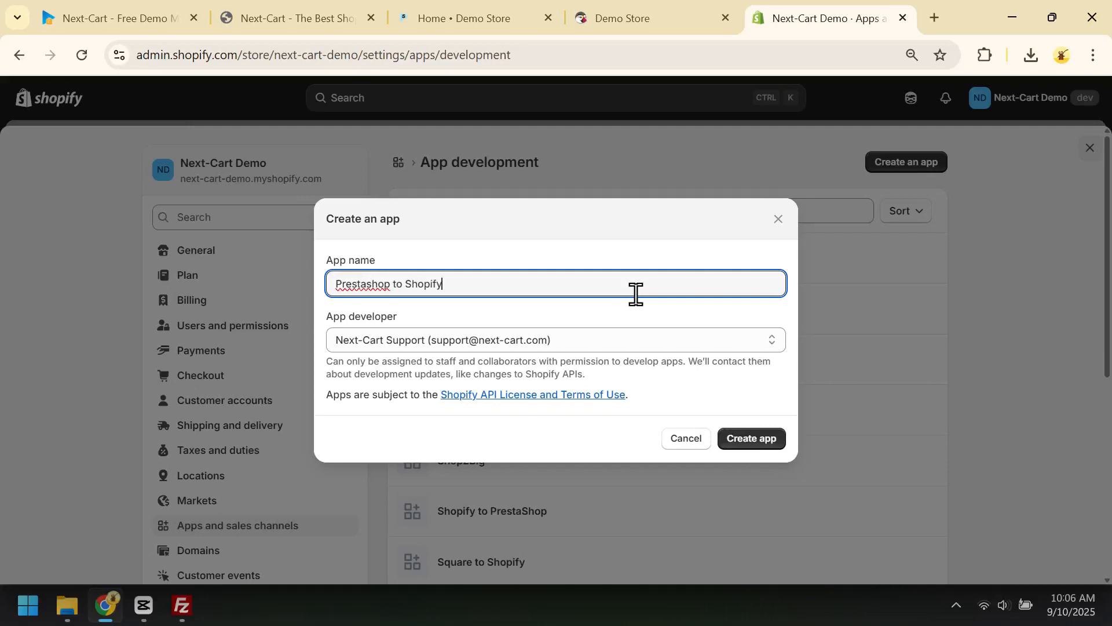
{"action": "type", "text": "tashop to Shopify"}
{"action": "left_click", "coordinate": [768, 447]}
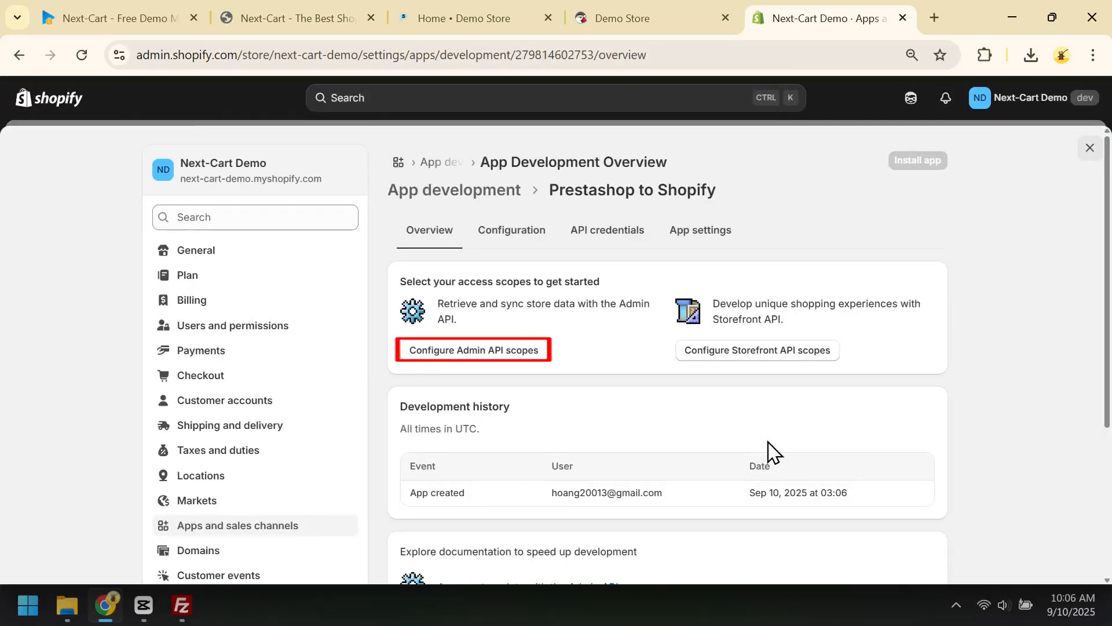
- Configure the new app's Admin API scopes, granting write and read access to assigned fulfillment orders, customers and discounts
{"action": "left_click", "coordinate": [465, 351]}
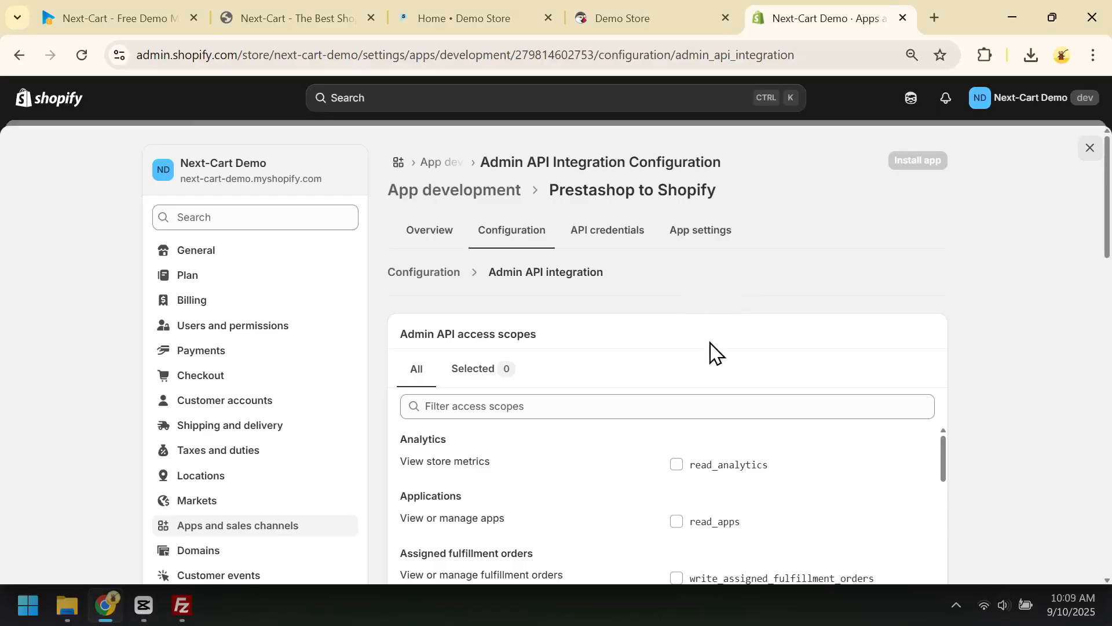
{"action": "scroll", "coordinate": [701, 371], "scroll_direction": "down", "scroll_amount": 3}
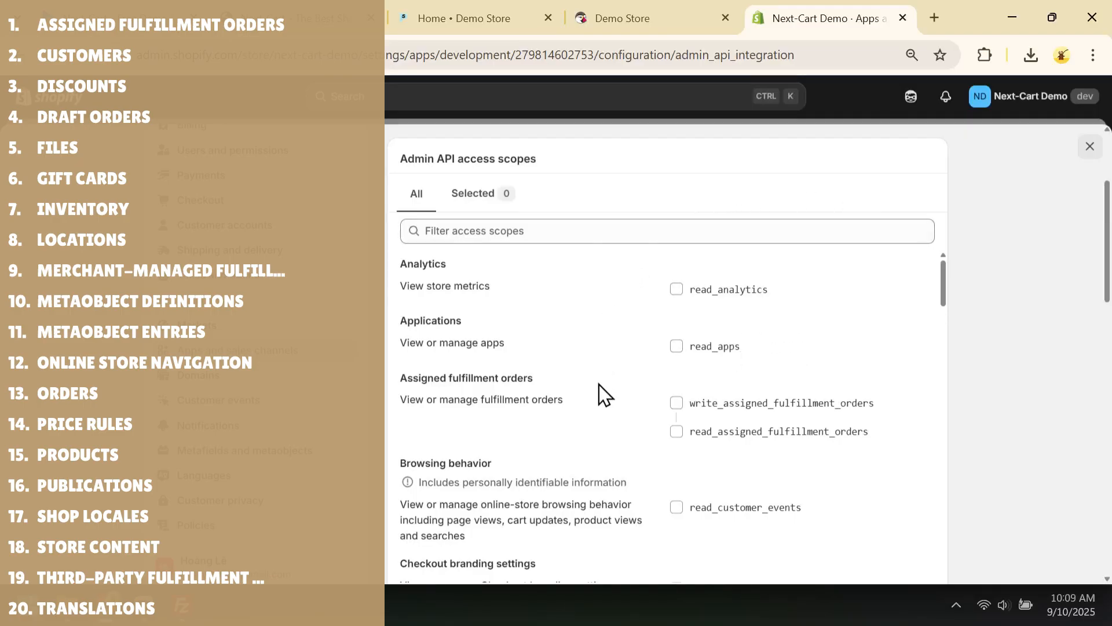
{"action": "left_click", "coordinate": [677, 402]}
{"action": "scroll", "coordinate": [704, 377], "scroll_direction": "down", "scroll_amount": 1}
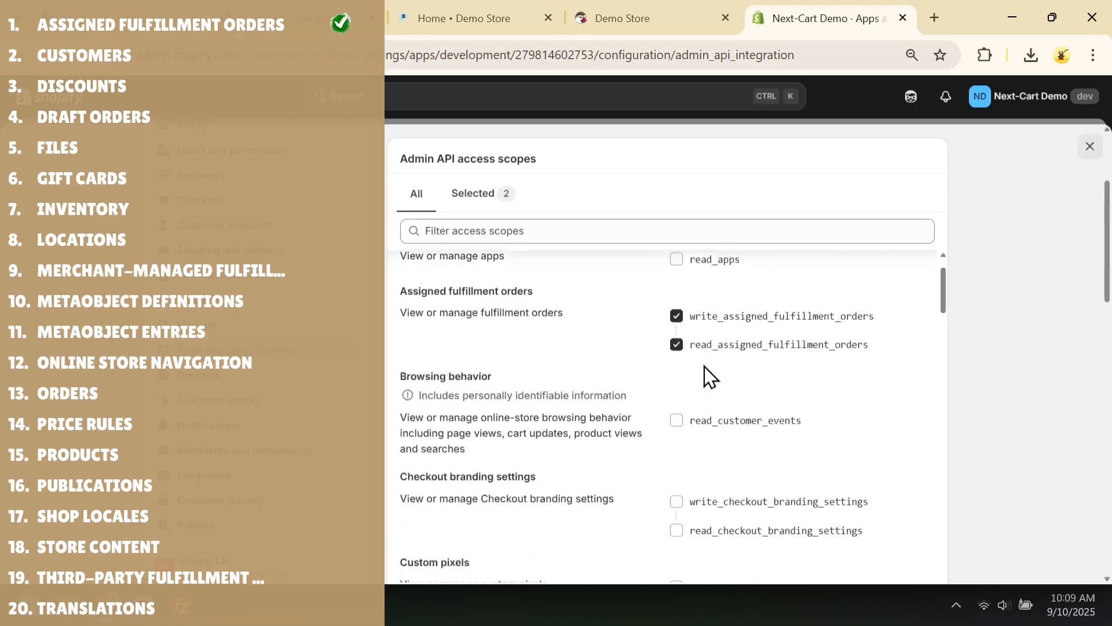
{"action": "scroll", "coordinate": [705, 377], "scroll_direction": "down", "scroll_amount": 3}
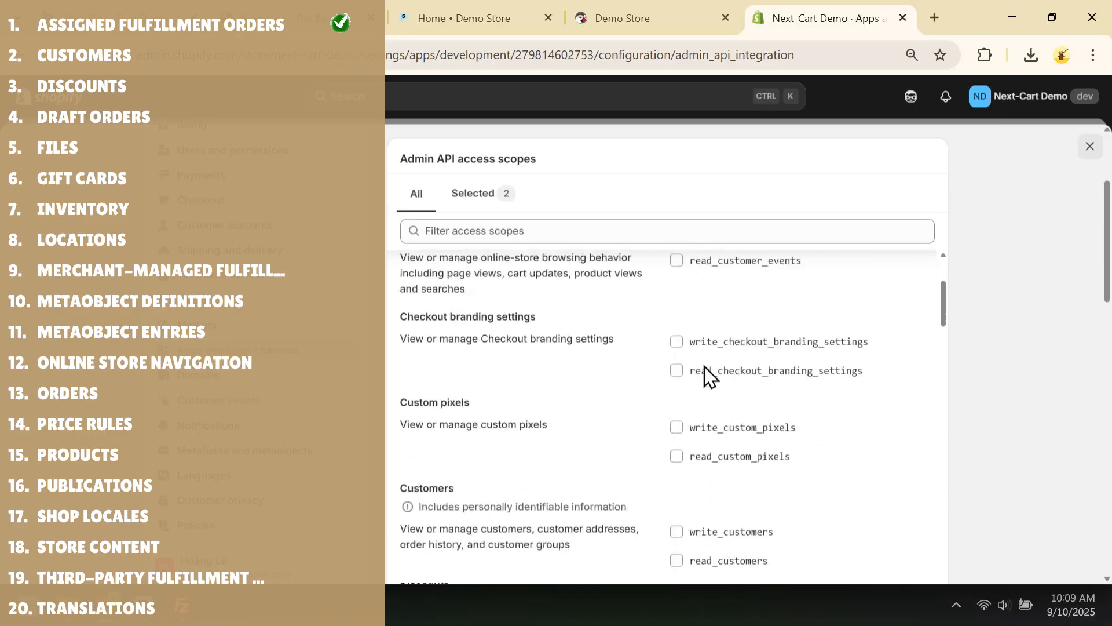
{"action": "left_click", "coordinate": [675, 432]}
{"action": "scroll", "coordinate": [703, 388], "scroll_direction": "down", "scroll_amount": 1}
{"action": "scroll", "coordinate": [710, 394], "scroll_direction": "down", "scroll_amount": 1}
{"action": "left_click", "coordinate": [678, 345]}
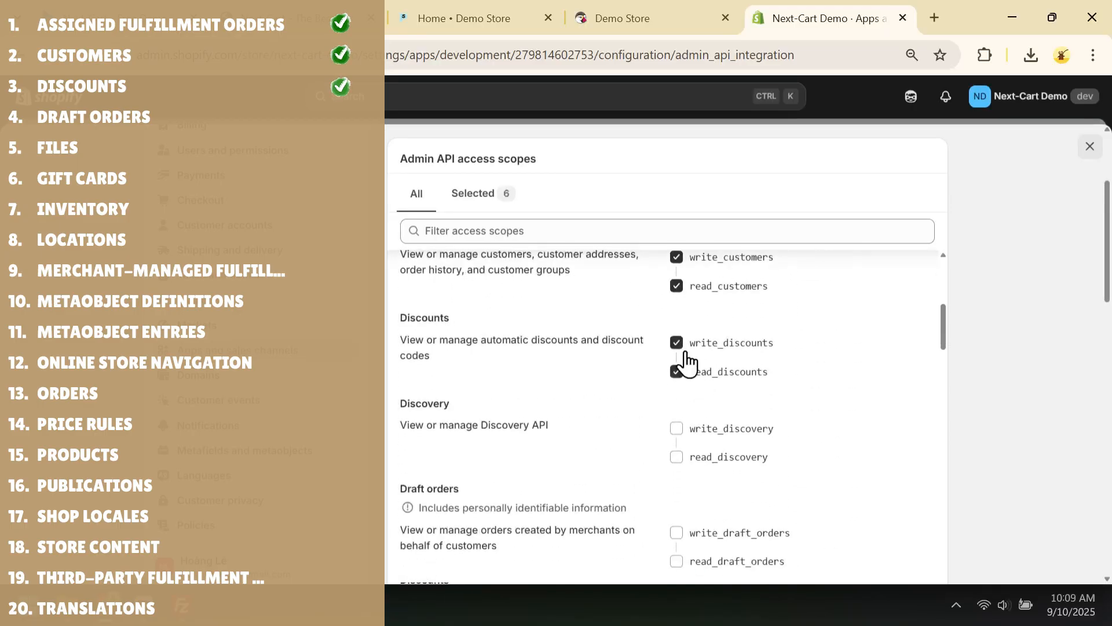
- Grant the app write and read scopes for draft orders, files, gift cards and inventory
{"action": "scroll", "coordinate": [688, 361], "scroll_direction": "down", "scroll_amount": 1}
{"action": "scroll", "coordinate": [686, 360], "scroll_direction": "down", "scroll_amount": 1}
{"action": "left_click", "coordinate": [677, 359]}
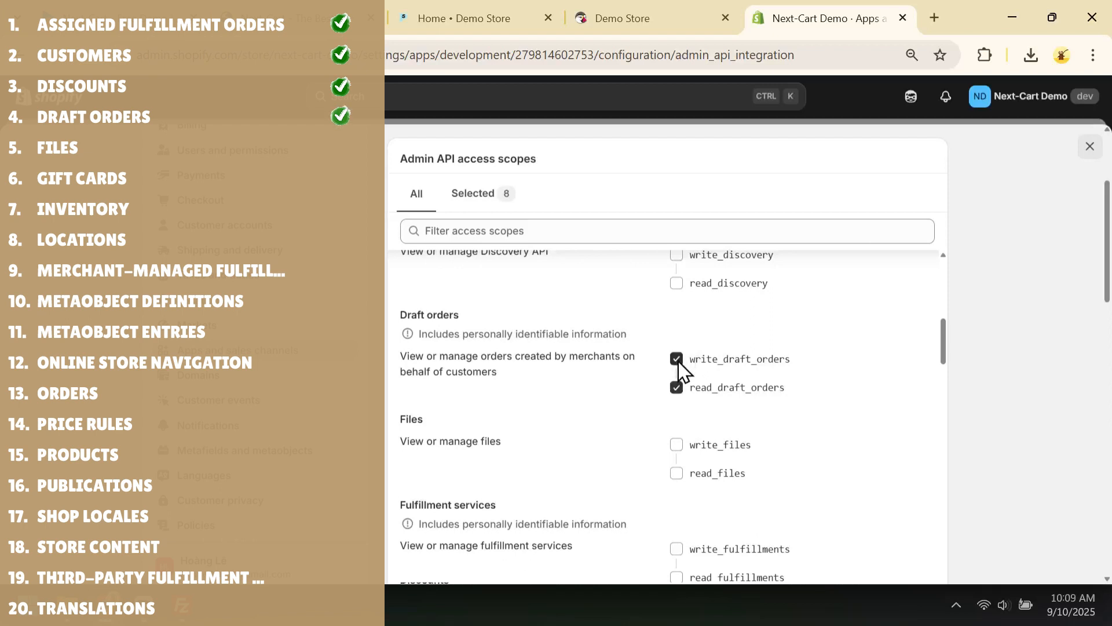
{"action": "left_click", "coordinate": [677, 444]}
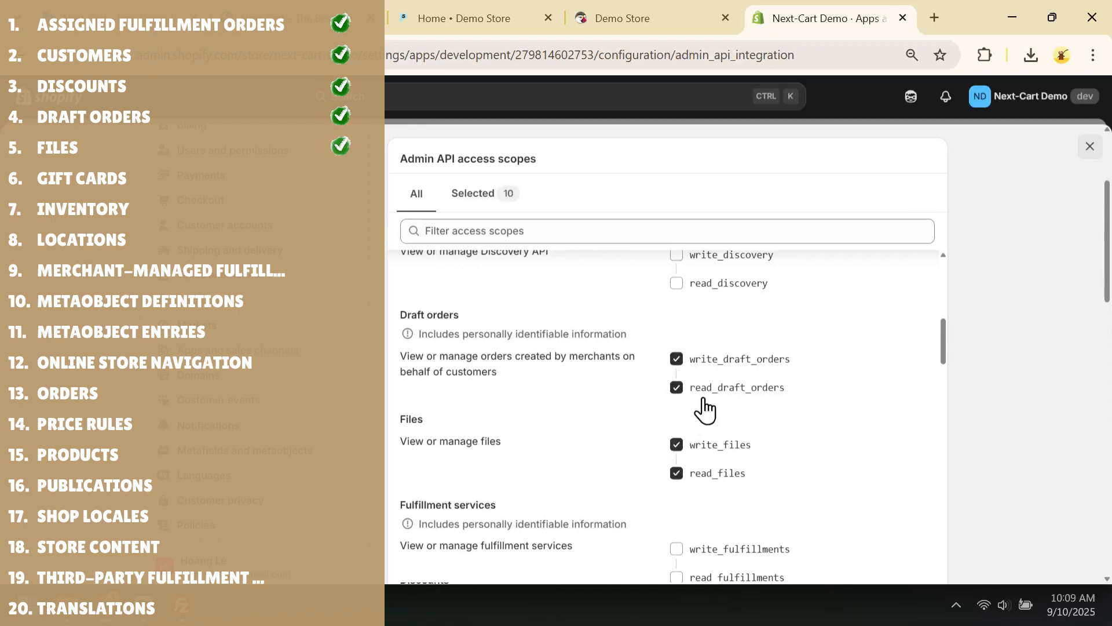
{"action": "scroll", "coordinate": [703, 409], "scroll_direction": "down", "scroll_amount": 4}
{"action": "left_click", "coordinate": [684, 372]}
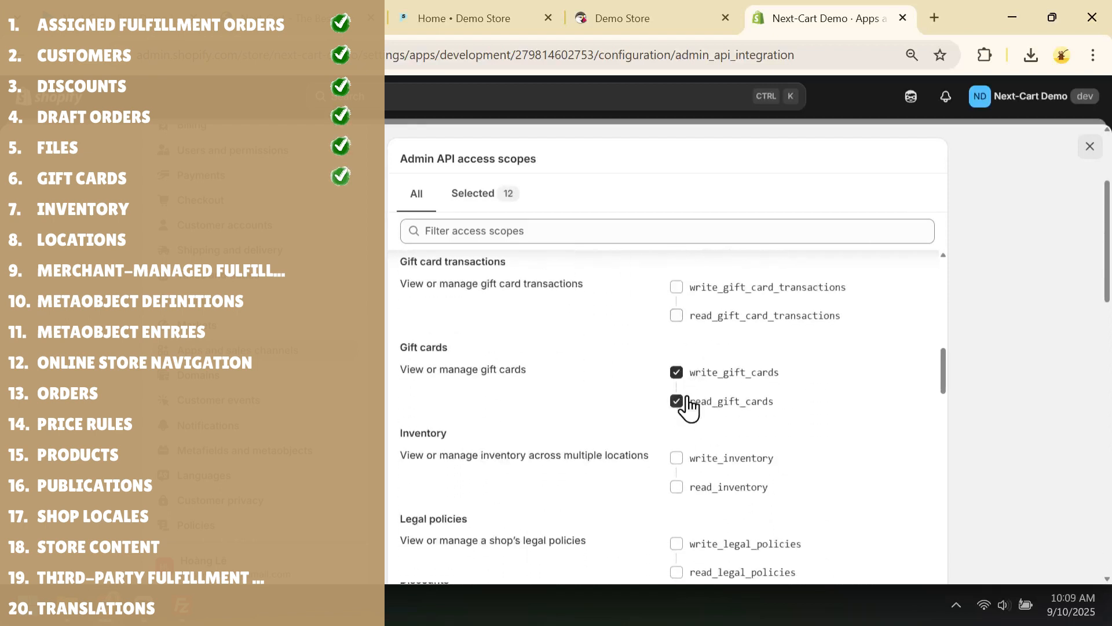
{"action": "left_click", "coordinate": [678, 460]}
- Grant write and read scopes for locations, merchant-managed fulfillment orders, metaobject definitions, metaobject entries and Online Store navigation
{"action": "scroll", "coordinate": [700, 421], "scroll_direction": "down", "scroll_amount": 2}
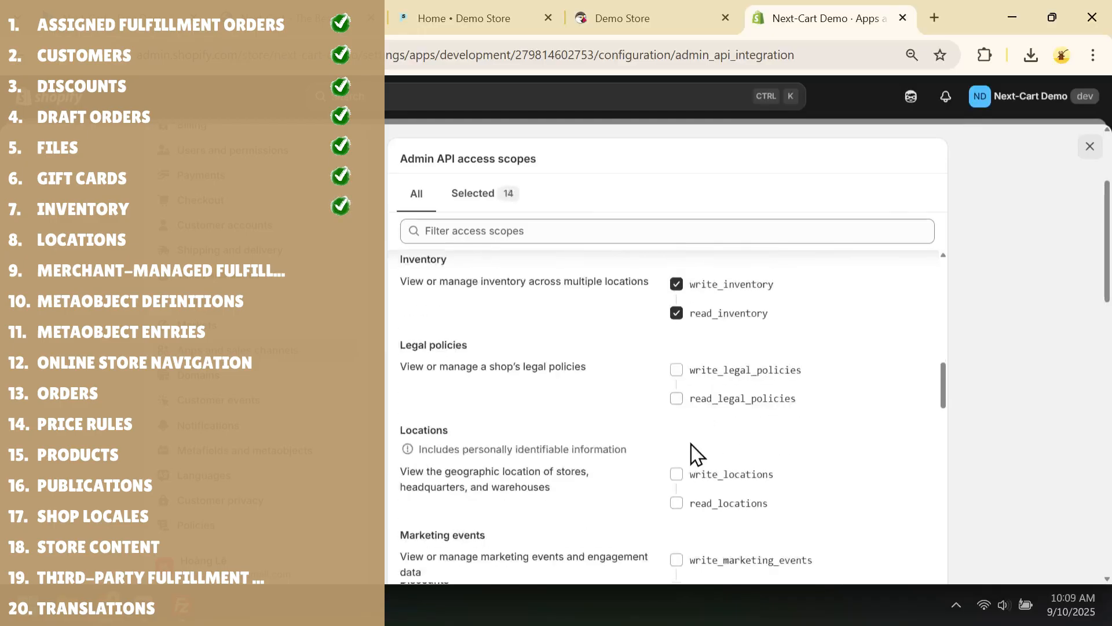
{"action": "left_click", "coordinate": [678, 476]}
{"action": "scroll", "coordinate": [693, 431], "scroll_direction": "down", "scroll_amount": 3}
{"action": "scroll", "coordinate": [693, 419], "scroll_direction": "down", "scroll_amount": 1}
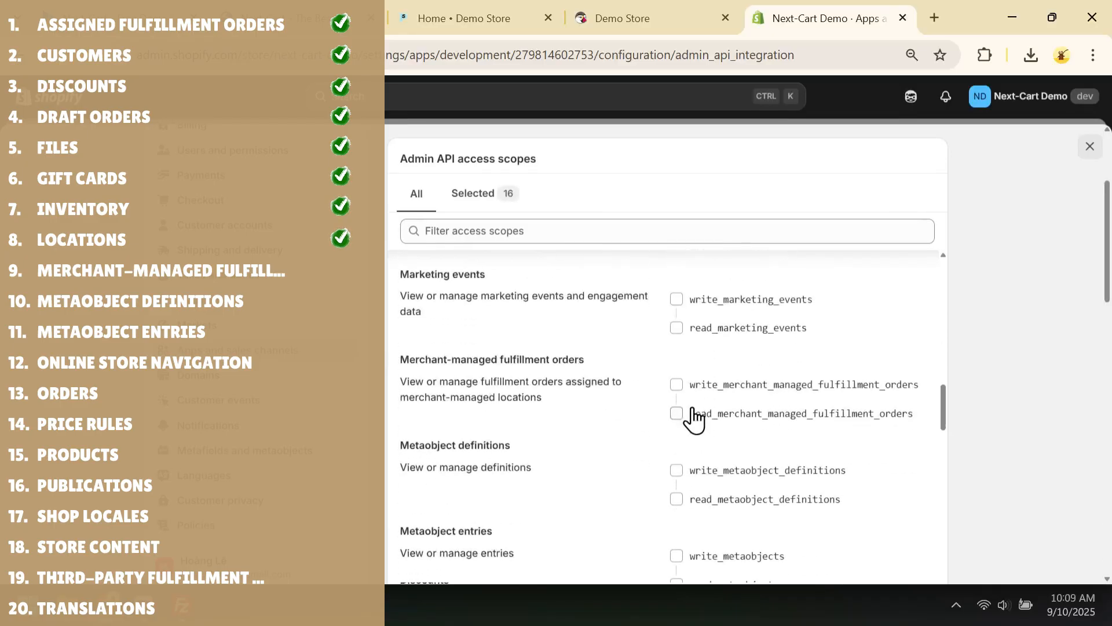
{"action": "left_click", "coordinate": [679, 386]}
{"action": "left_click", "coordinate": [677, 472]}
{"action": "scroll", "coordinate": [690, 427], "scroll_direction": "down", "scroll_amount": 3}
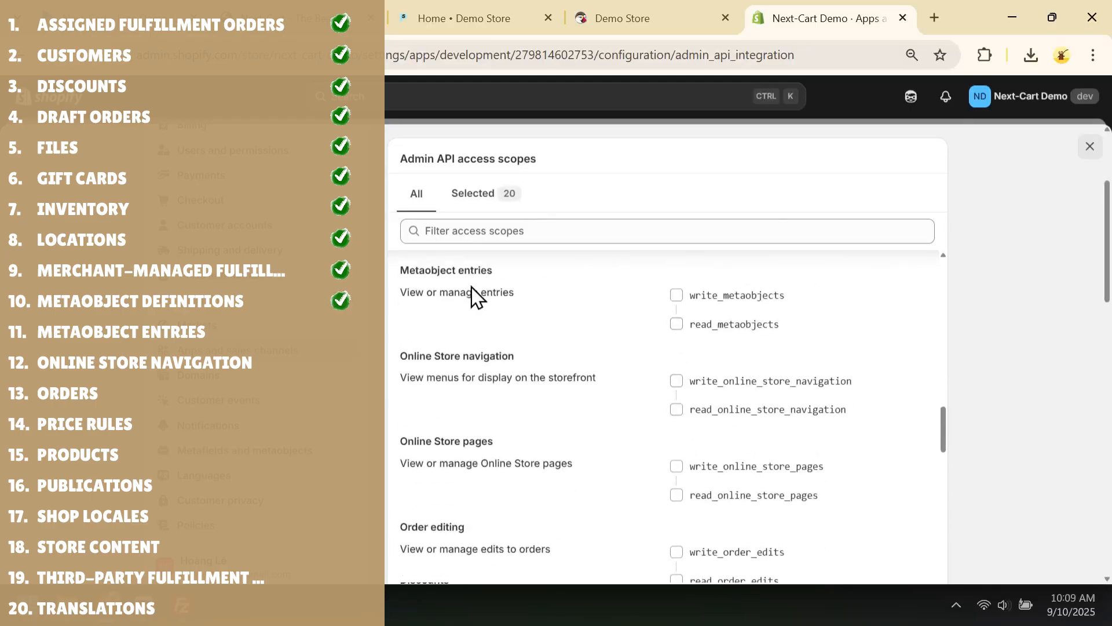
{"action": "left_click", "coordinate": [677, 297]}
{"action": "left_click", "coordinate": [678, 383]}
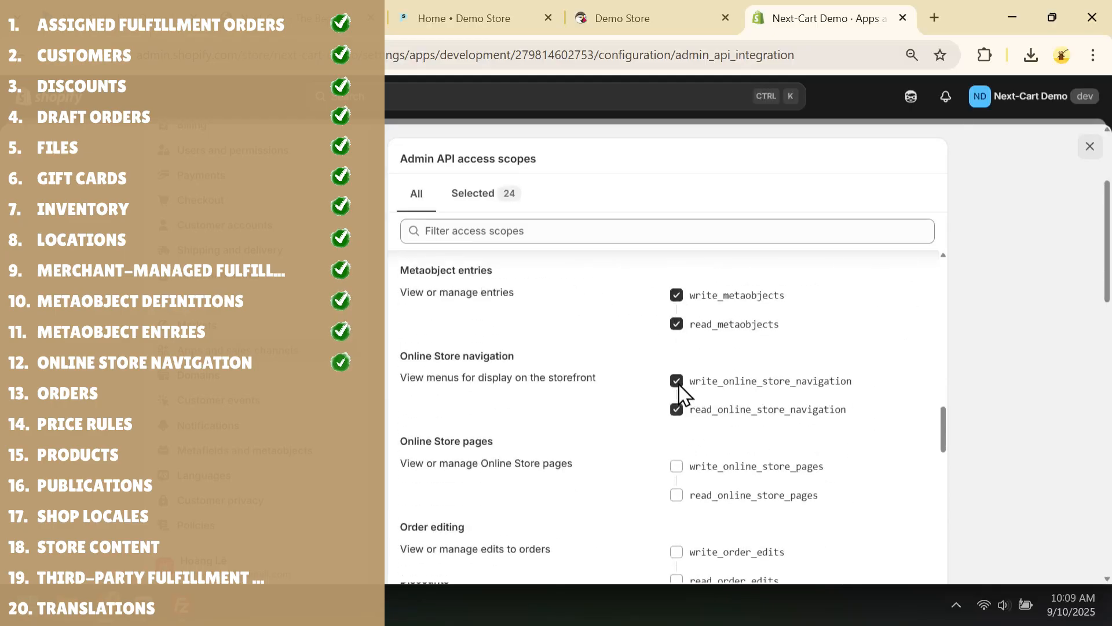
- Enable the write and read Admin API scopes for orders, price rules and products
{"action": "scroll", "coordinate": [681, 388], "scroll_direction": "down", "scroll_amount": 3}
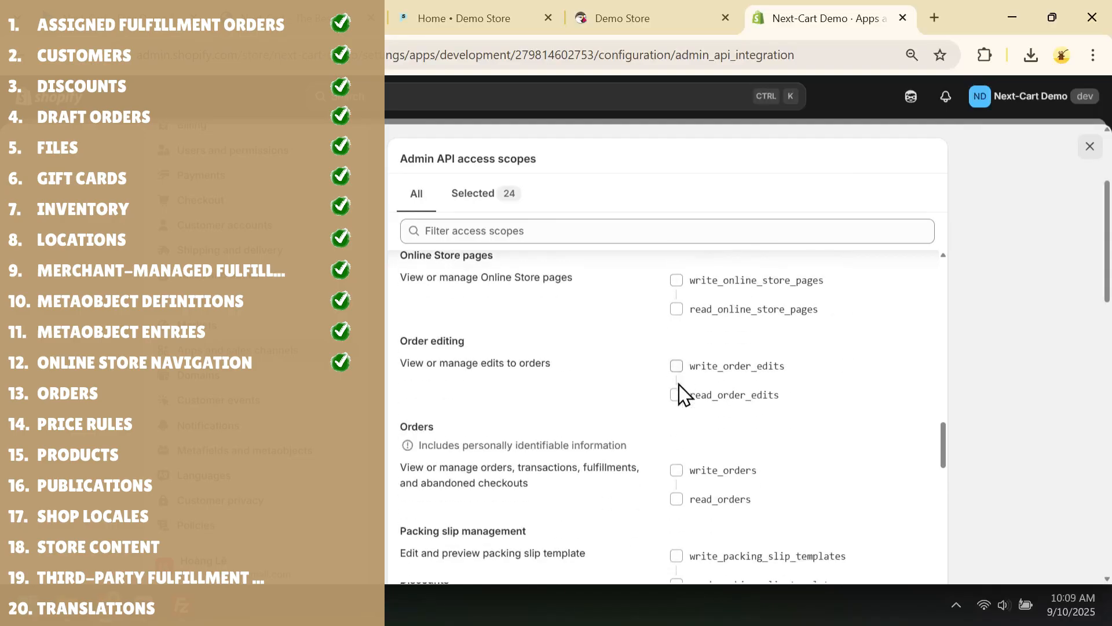
{"action": "left_click", "coordinate": [678, 396]}
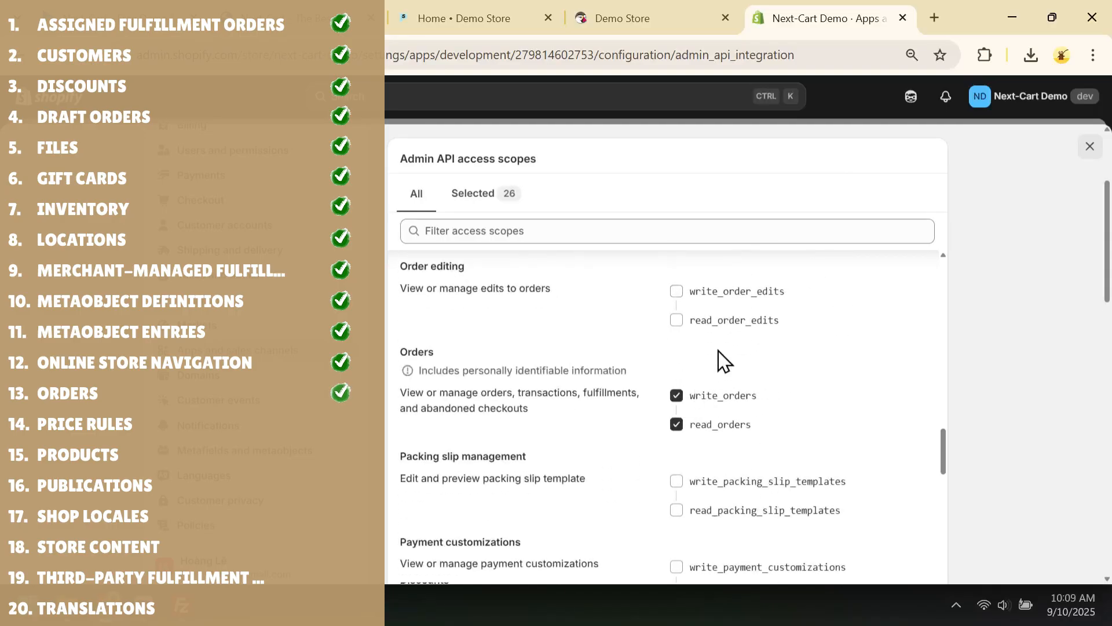
{"action": "scroll", "coordinate": [723, 360], "scroll_direction": "down", "scroll_amount": 4}
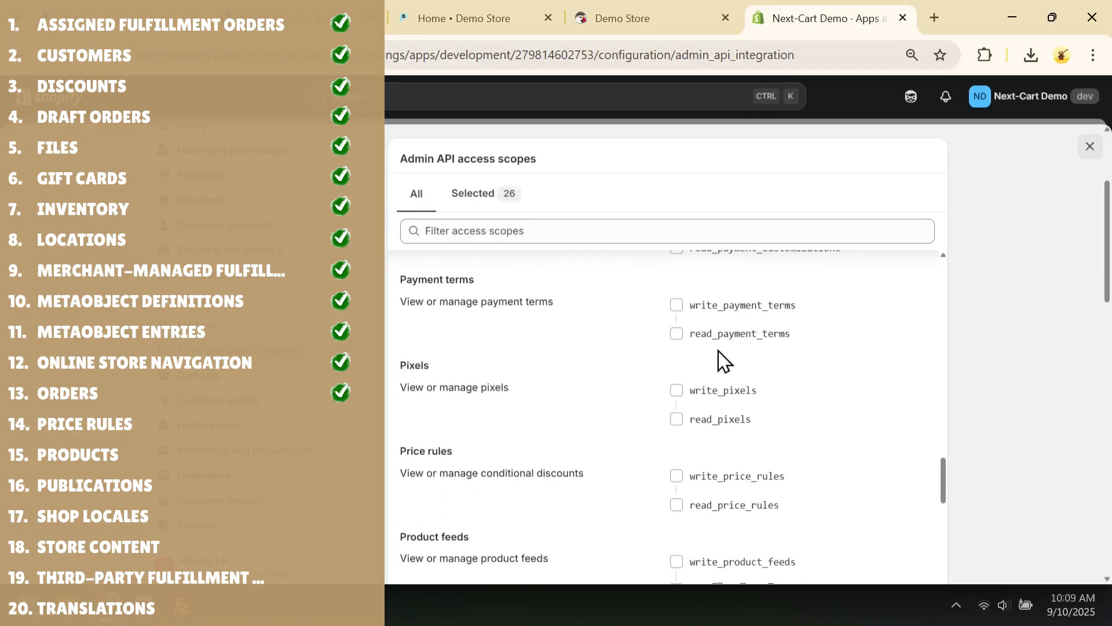
{"action": "left_click", "coordinate": [677, 476]}
{"action": "scroll", "coordinate": [728, 412], "scroll_direction": "down", "scroll_amount": 2}
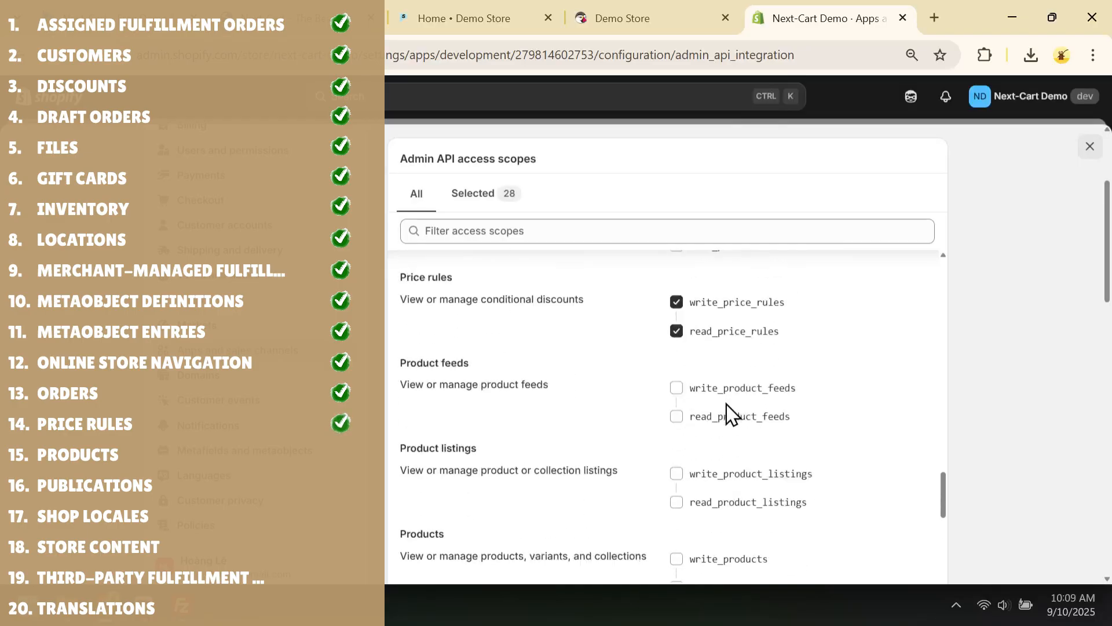
{"action": "scroll", "coordinate": [728, 414], "scroll_direction": "down", "scroll_amount": 1}
{"action": "left_click", "coordinate": [675, 469]}
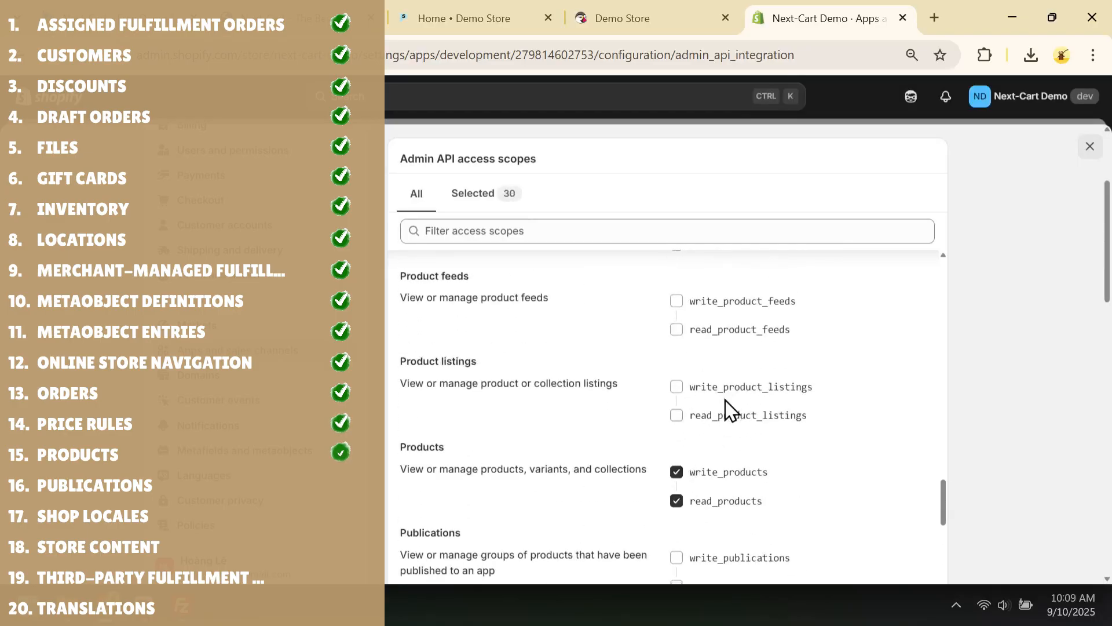
- Enable the write and read Admin API scopes for publications, shop locales and store content
{"action": "scroll", "coordinate": [728, 410], "scroll_direction": "down", "scroll_amount": 2}
{"action": "scroll", "coordinate": [729, 410], "scroll_direction": "down", "scroll_amount": 1}
{"action": "left_click", "coordinate": [675, 299]}
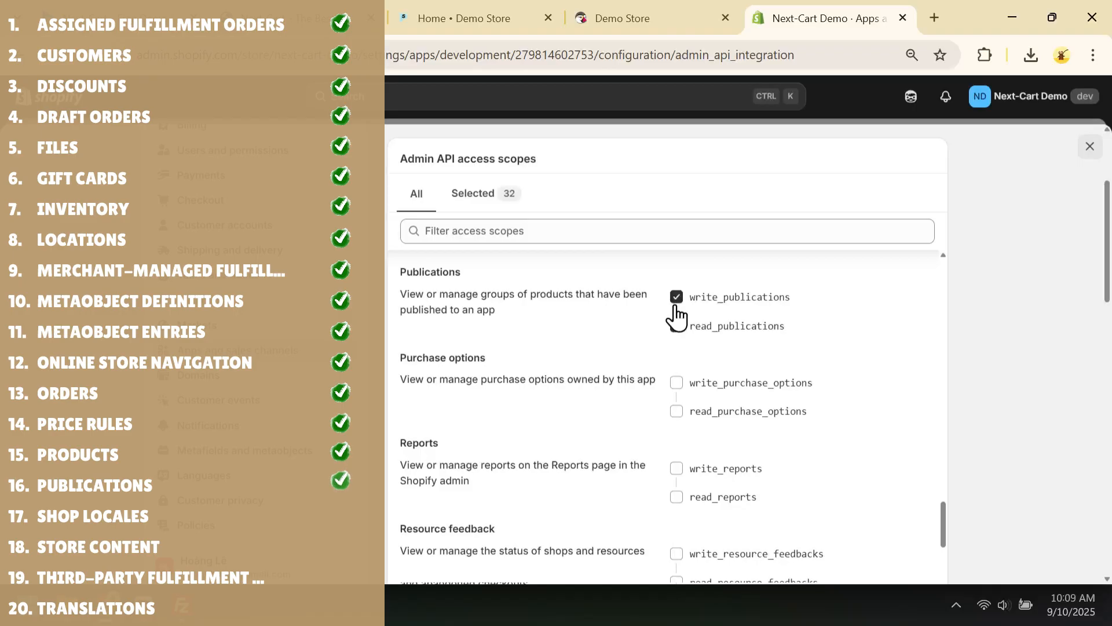
{"action": "scroll", "coordinate": [677, 429], "scroll_direction": "down", "scroll_amount": 3}
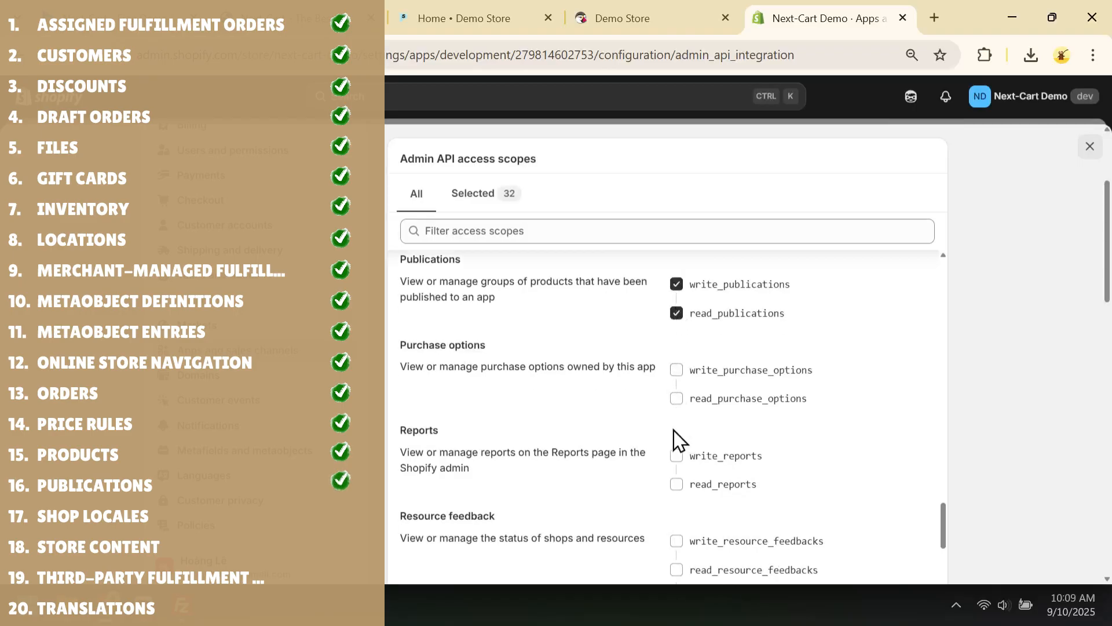
{"action": "scroll", "coordinate": [675, 428], "scroll_direction": "down", "scroll_amount": 4}
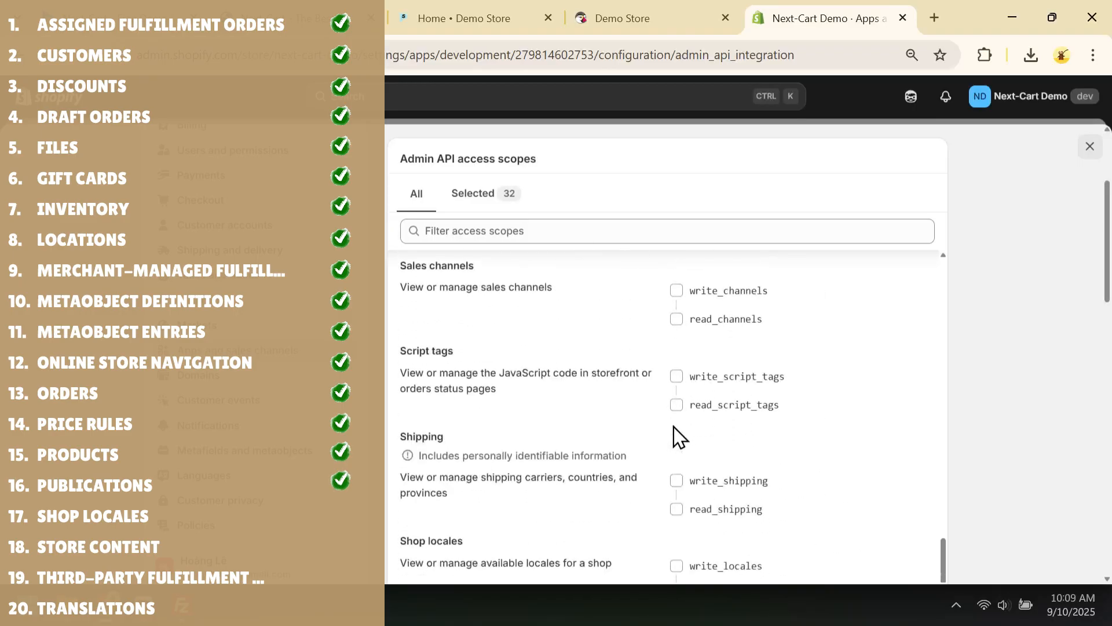
{"action": "left_click", "coordinate": [676, 394]}
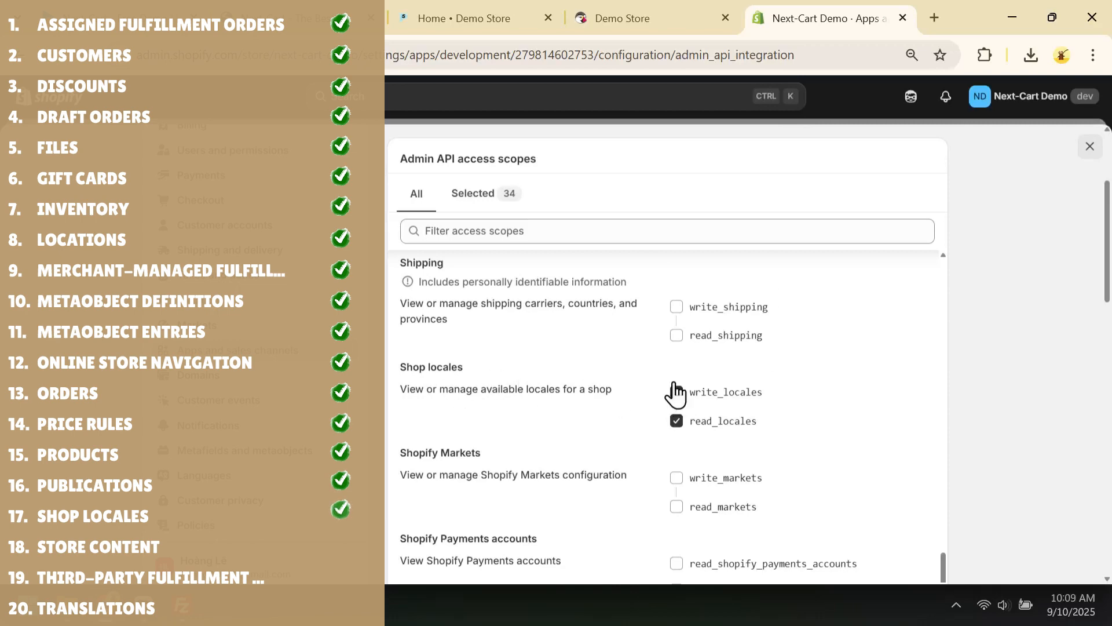
{"action": "scroll", "coordinate": [678, 395], "scroll_direction": "down", "scroll_amount": 2}
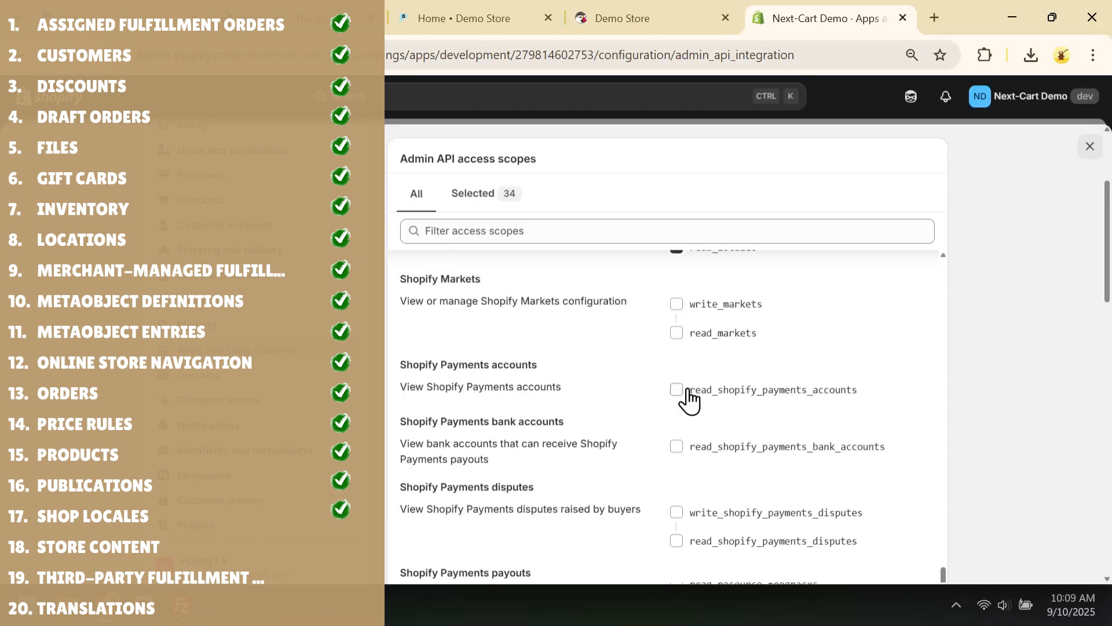
{"action": "scroll", "coordinate": [701, 398], "scroll_direction": "down", "scroll_amount": 3}
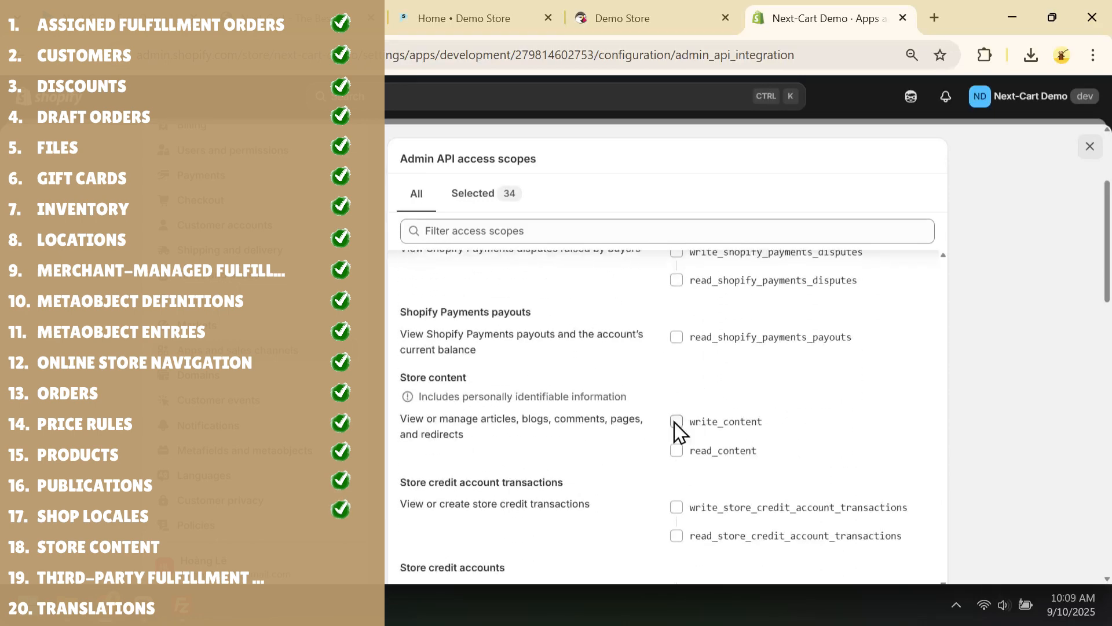
{"action": "left_click", "coordinate": [676, 422]}
- Complete the scope selection with write and read access to third-party fulfillment orders and translations
{"action": "scroll", "coordinate": [702, 390], "scroll_direction": "down", "scroll_amount": 3}
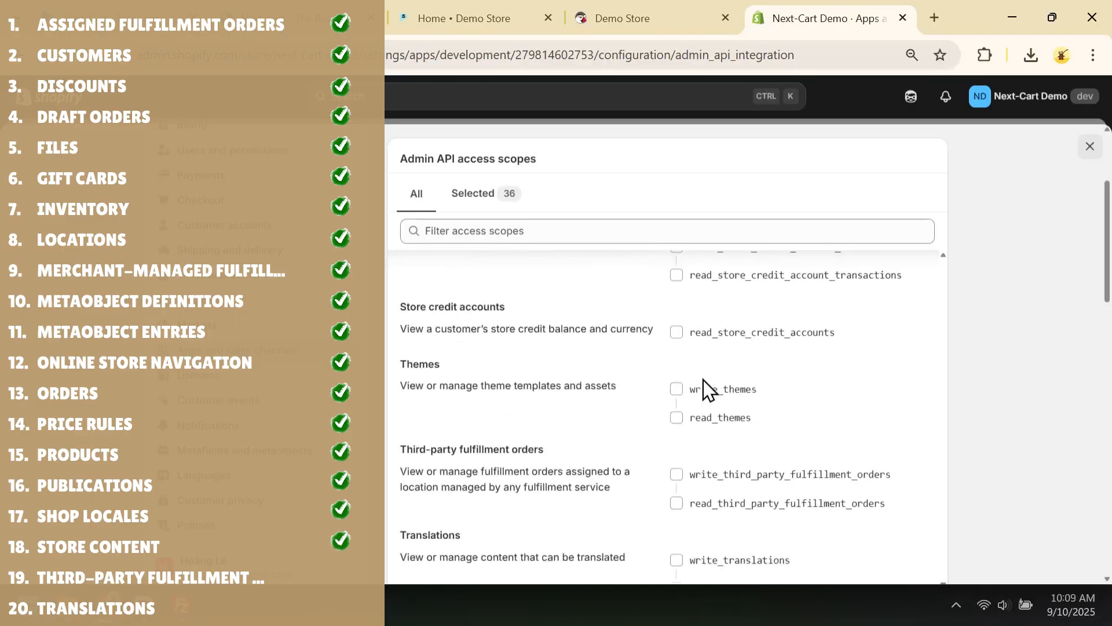
{"action": "scroll", "coordinate": [703, 390], "scroll_direction": "down", "scroll_amount": 1}
{"action": "left_click", "coordinate": [677, 388]}
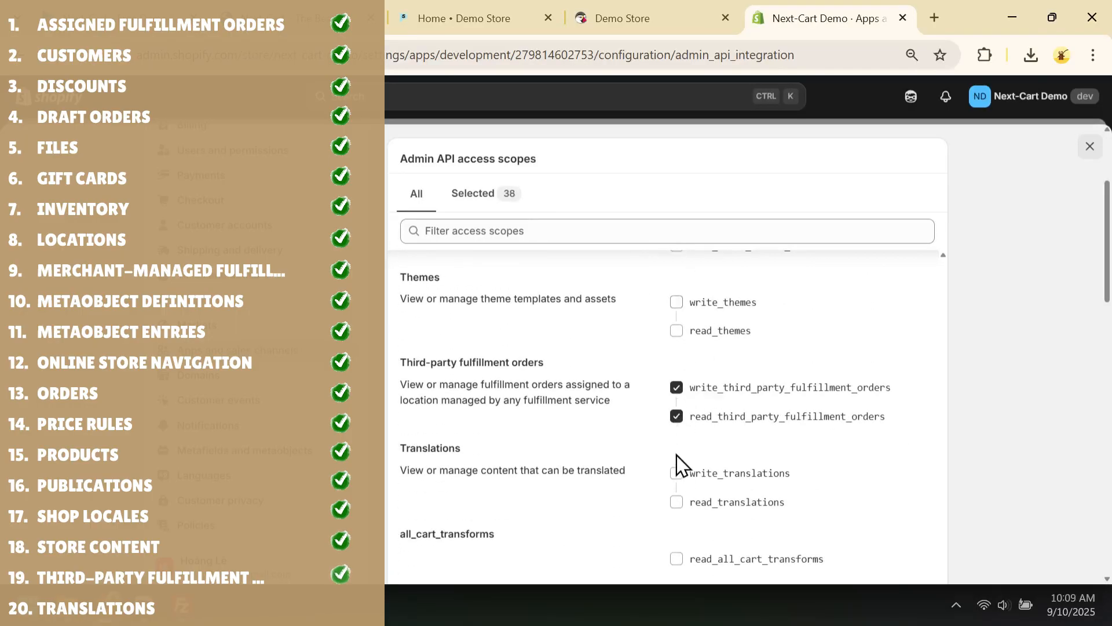
{"action": "left_click", "coordinate": [676, 473]}
{"action": "scroll", "coordinate": [1055, 392], "scroll_direction": "up", "scroll_amount": 2}
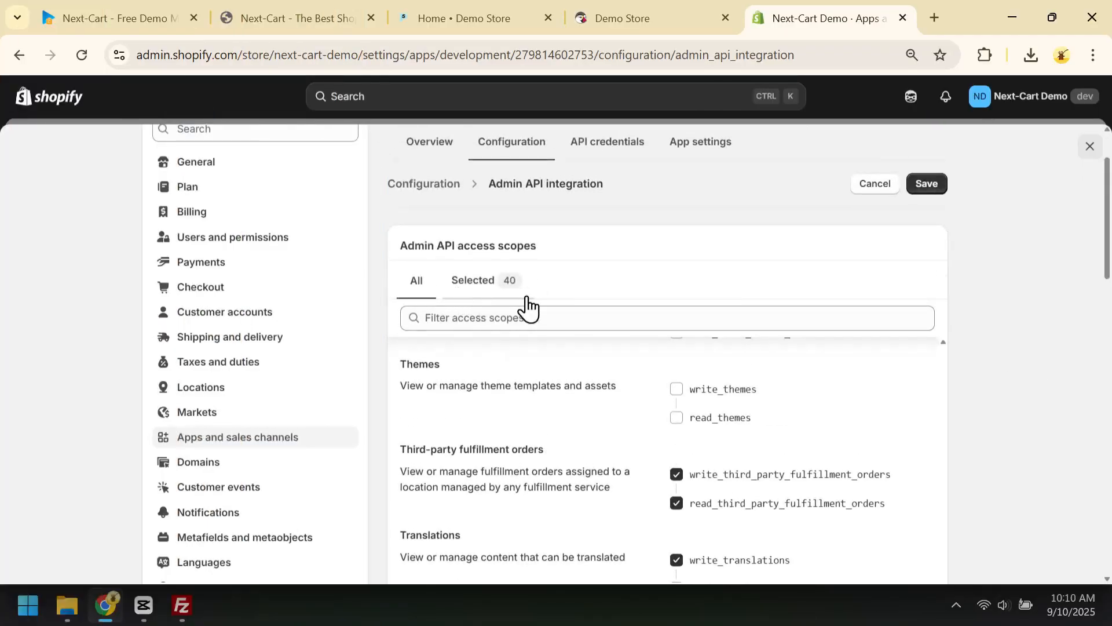
{"action": "scroll", "coordinate": [1024, 383], "scroll_direction": "down", "scroll_amount": 3}
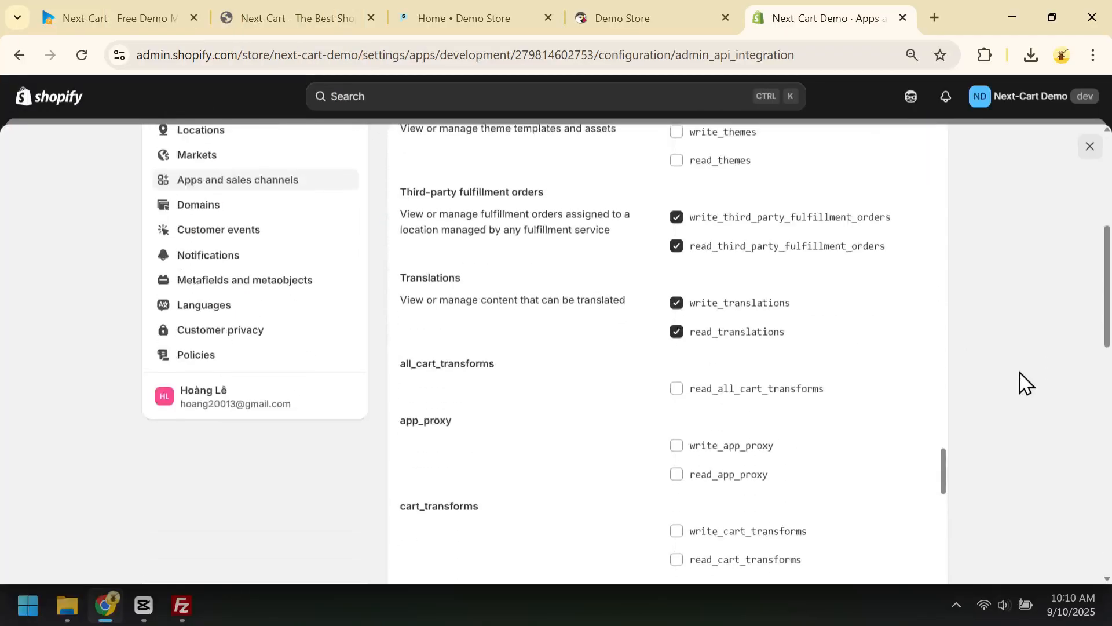
{"action": "scroll", "coordinate": [1024, 383], "scroll_direction": "down", "scroll_amount": 7}
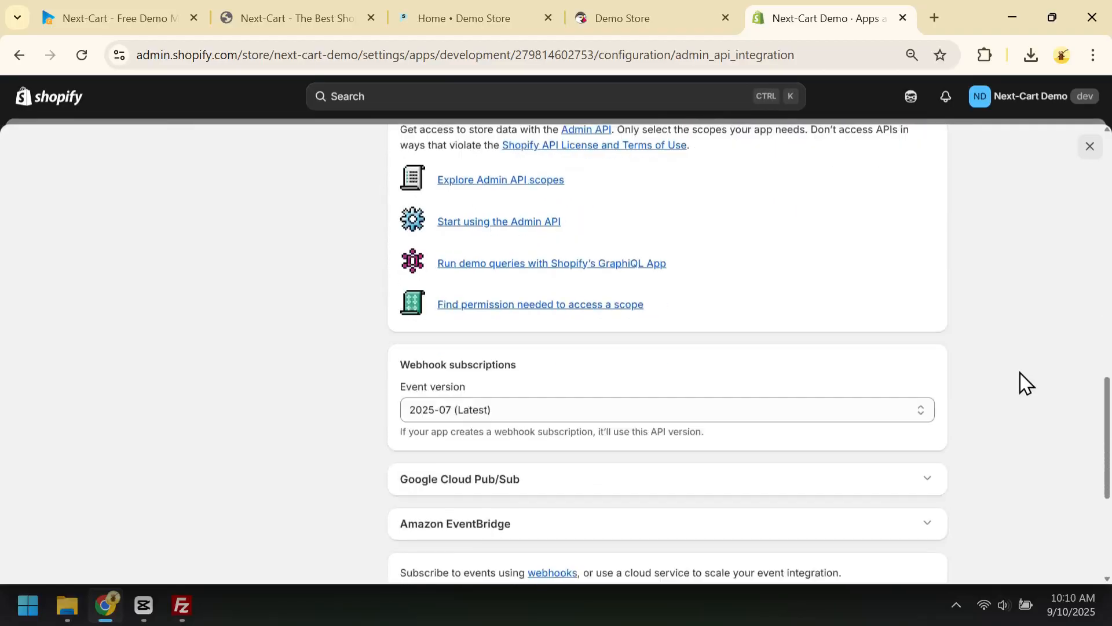
- Save the Admin API integration configuration with the selected access scopes
{"action": "scroll", "coordinate": [983, 385], "scroll_direction": "down", "scroll_amount": 2}
{"action": "scroll", "coordinate": [952, 346], "scroll_direction": "down", "scroll_amount": 2}
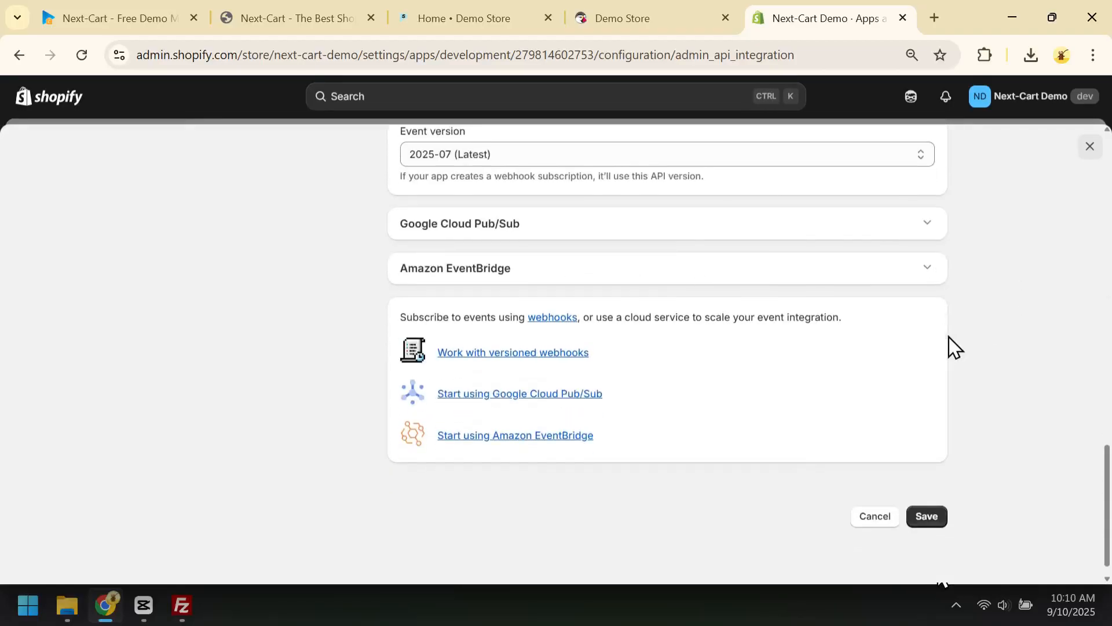
{"action": "left_click", "coordinate": [926, 499]}
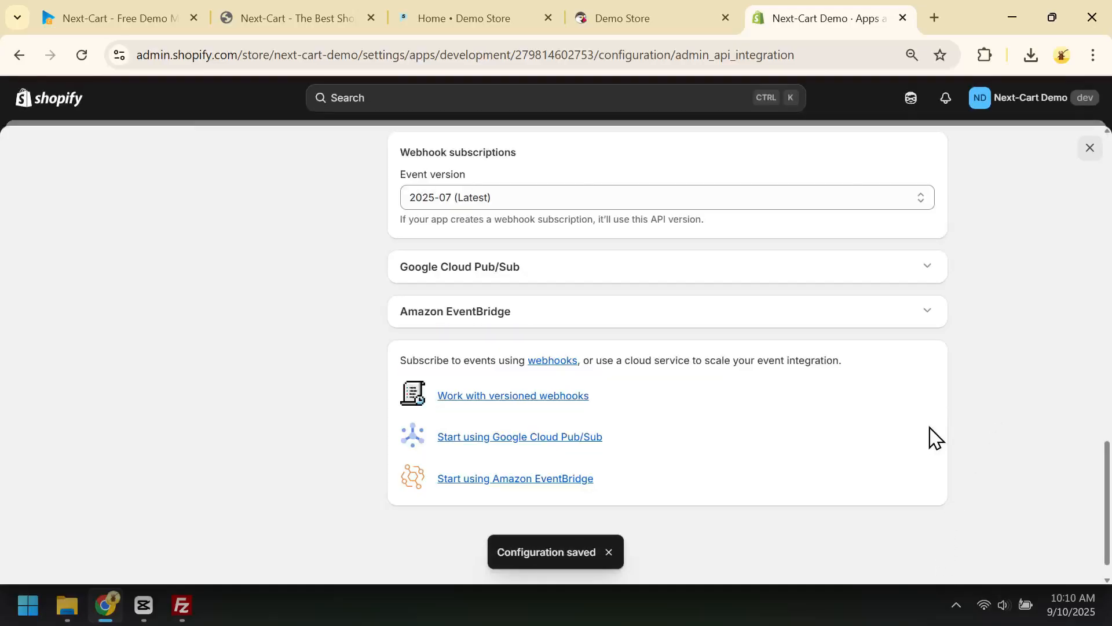
- Open the Prestashop to Shopify app's API credentials and install the app on the store
{"action": "scroll", "coordinate": [973, 392], "scroll_direction": "up", "scroll_amount": 15}
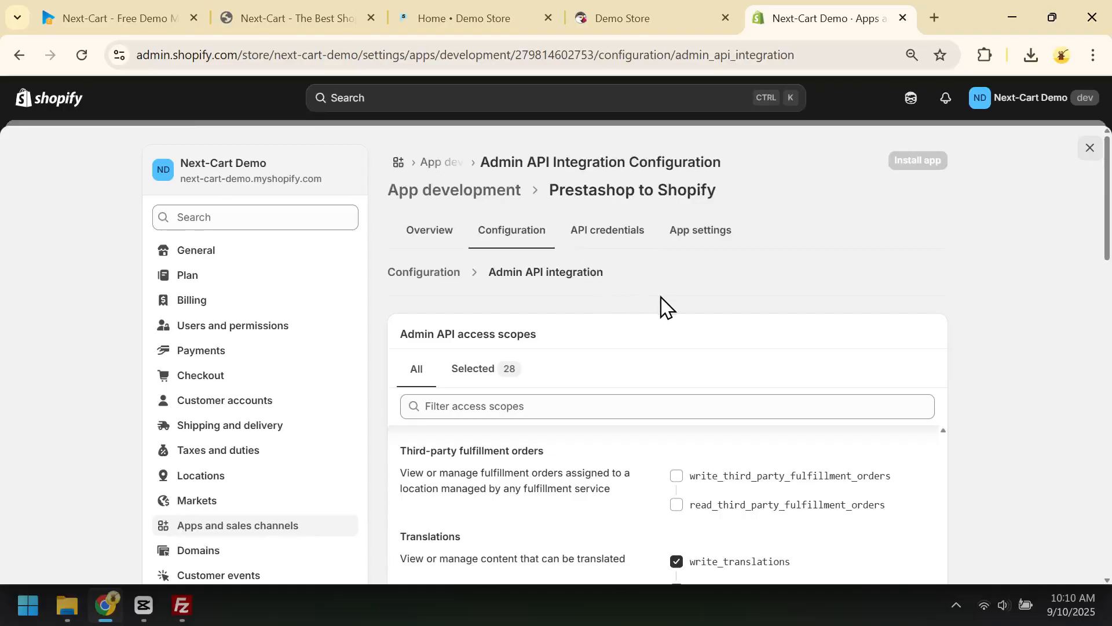
{"action": "left_click", "coordinate": [622, 249]}
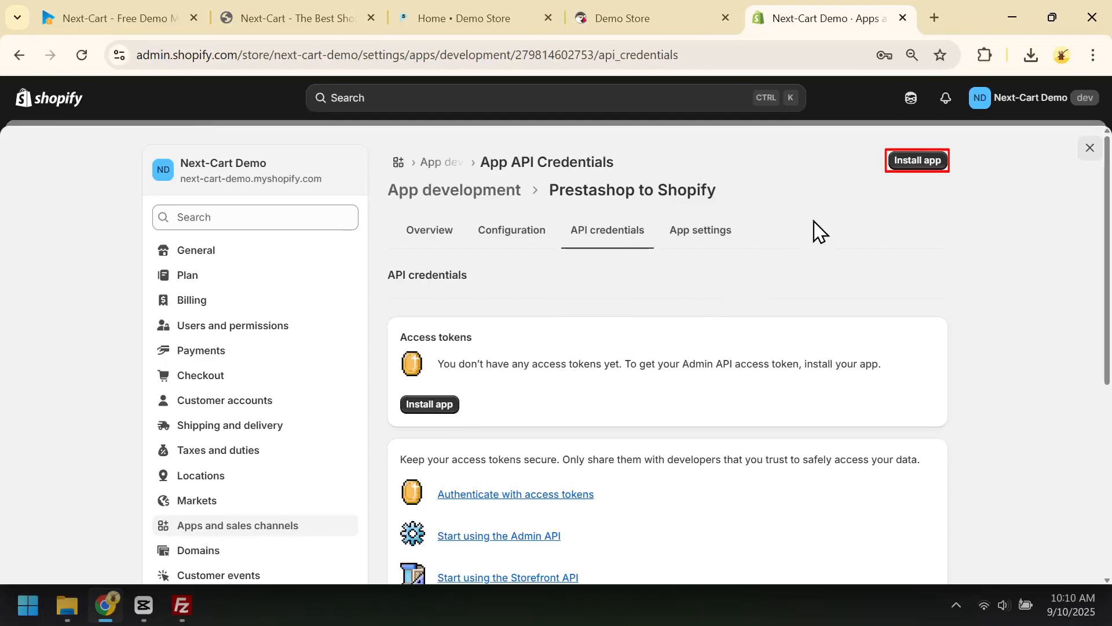
{"action": "left_click", "coordinate": [920, 163]}
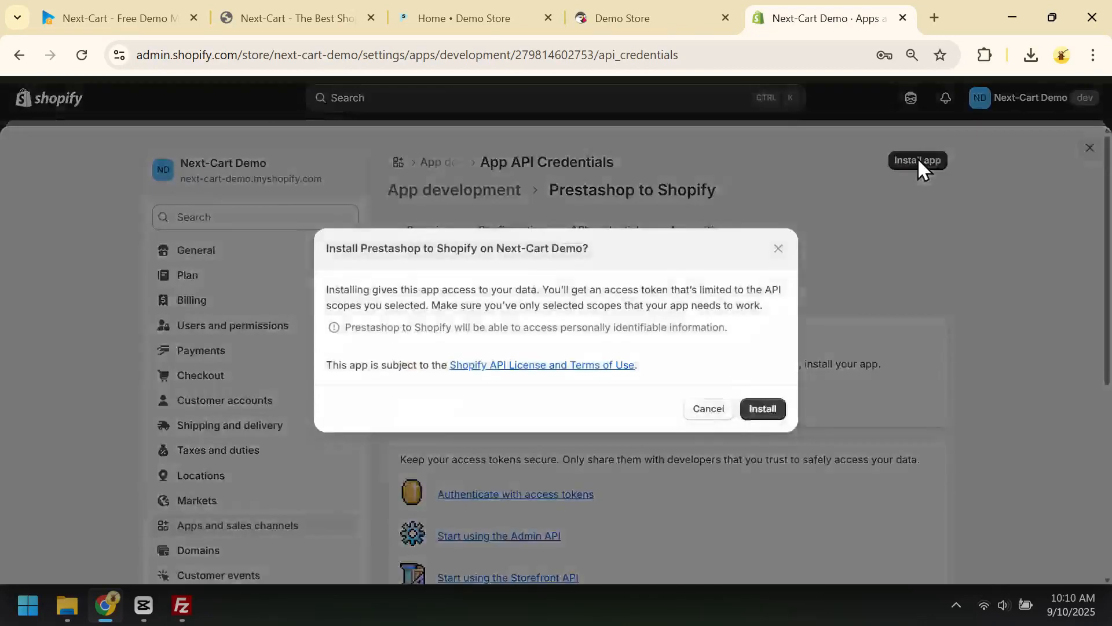
{"action": "left_click", "coordinate": [756, 413]}
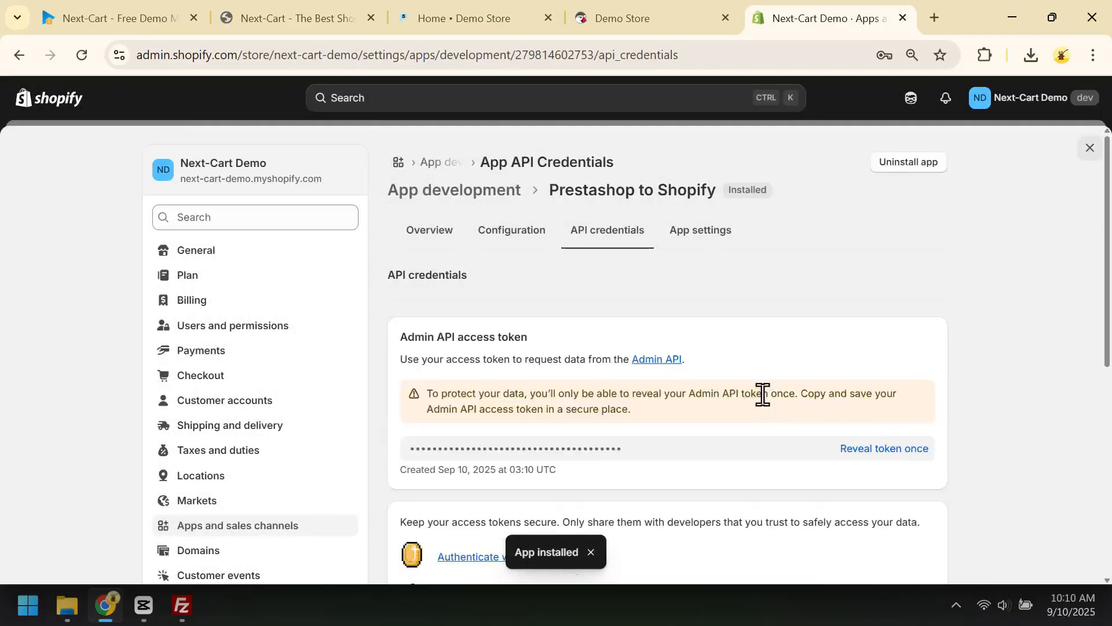
- Reveal and copy the Admin API access token, paste it as the target cart's Access Token in Next-Cart, and proceed to Configuration
{"action": "left_click", "coordinate": [881, 449]}
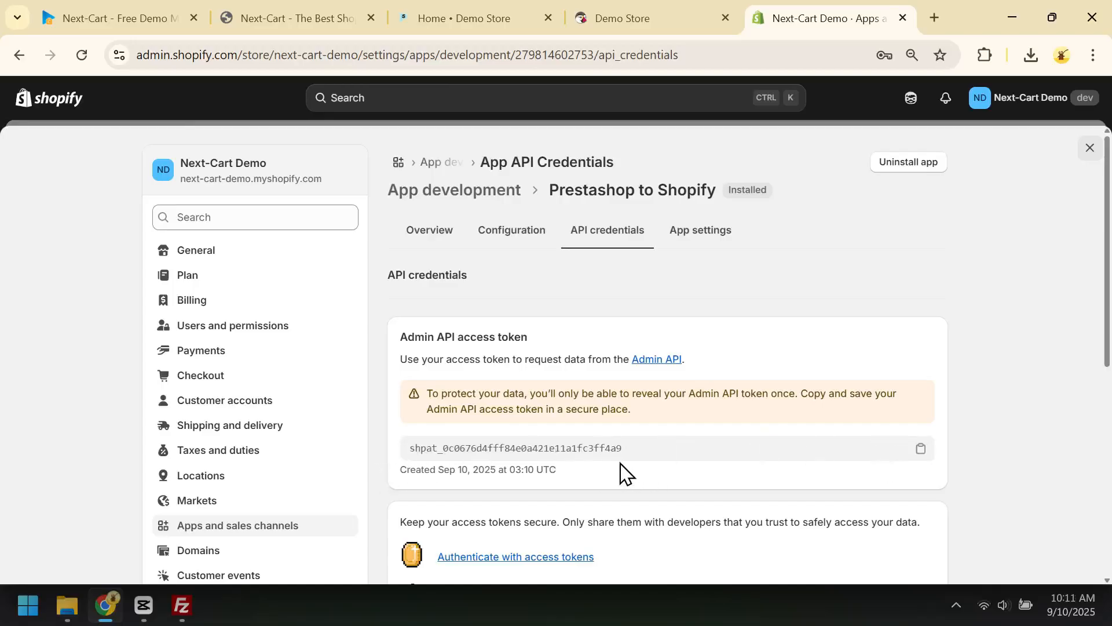
{"action": "left_click", "coordinate": [922, 452]}
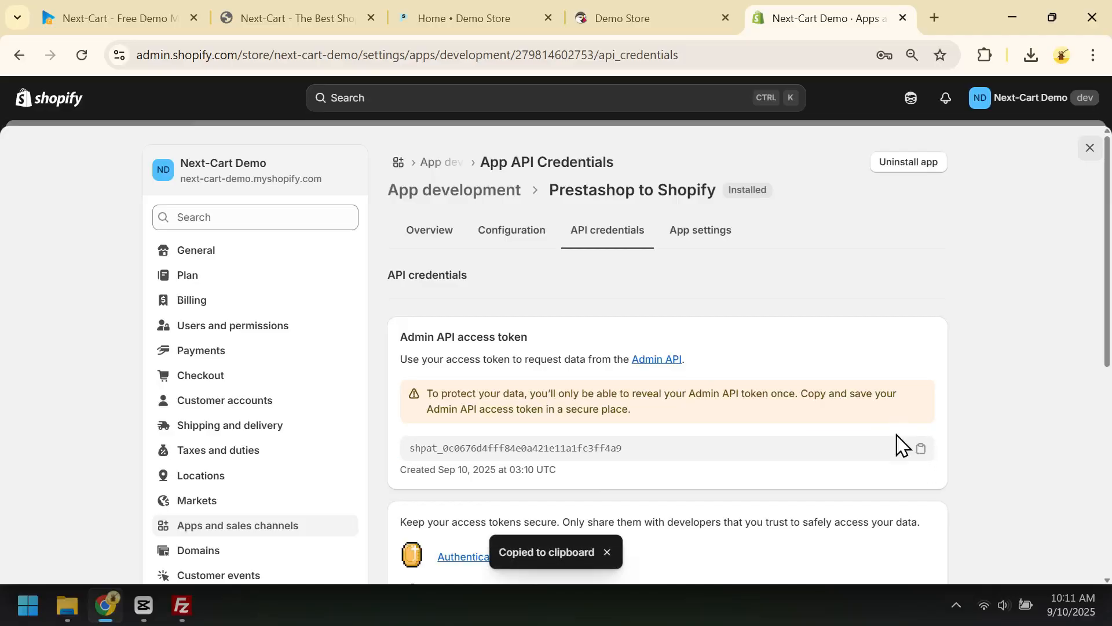
{"action": "left_click", "coordinate": [113, 20]}
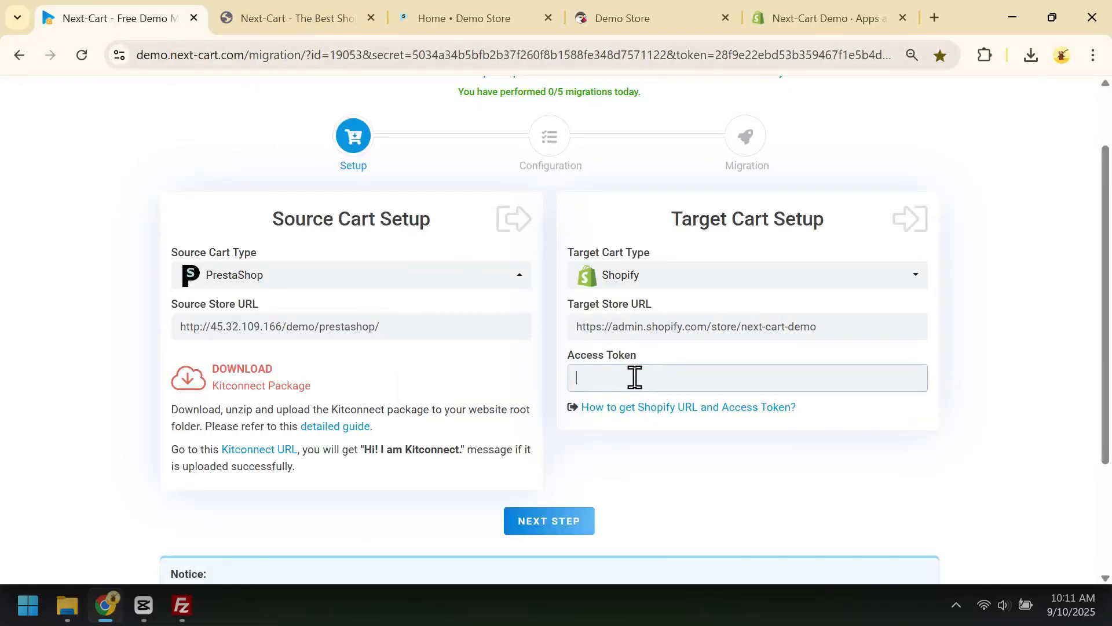
{"action": "key", "text": "ctrl+v"}
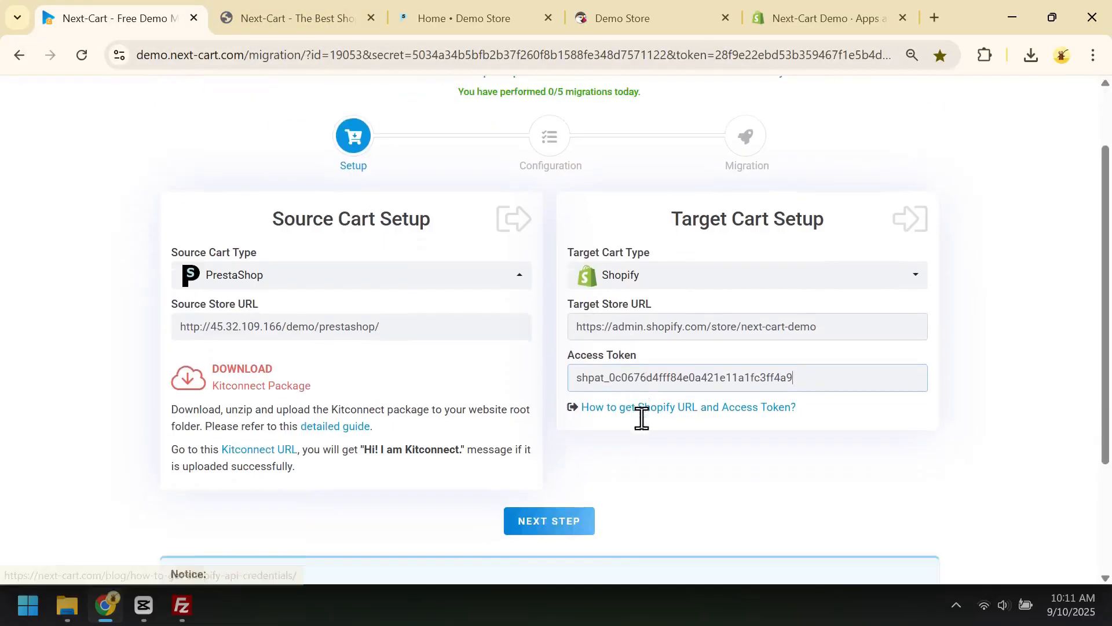
{"action": "left_click", "coordinate": [565, 524]}
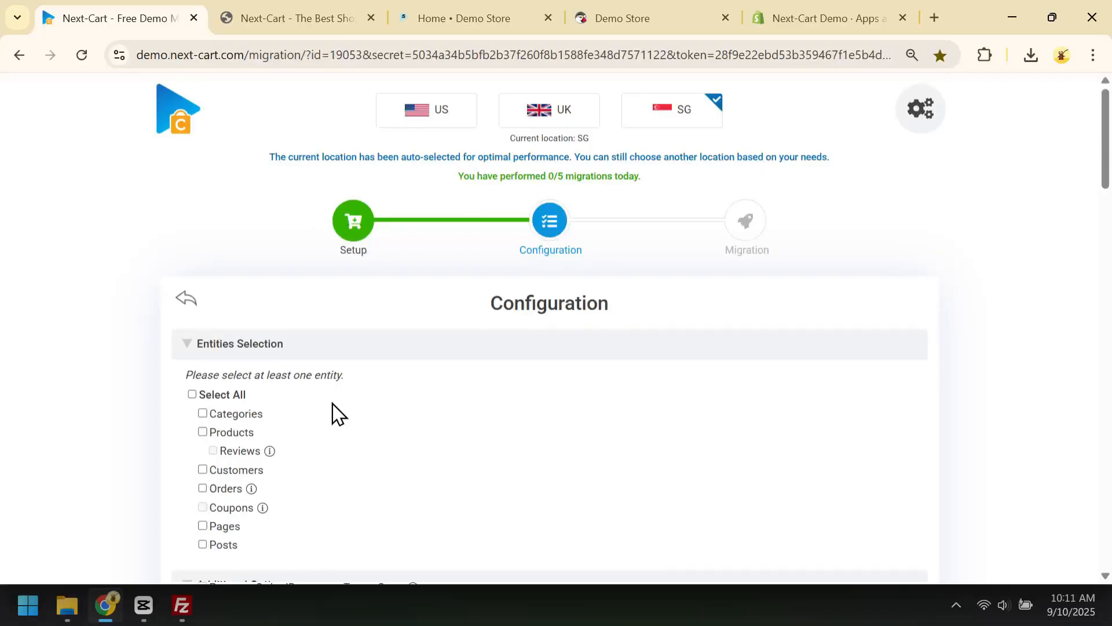
- Select all entities and enable clearing target store data, importing description images and migrating SEO URLs
{"action": "left_click", "coordinate": [195, 395]}
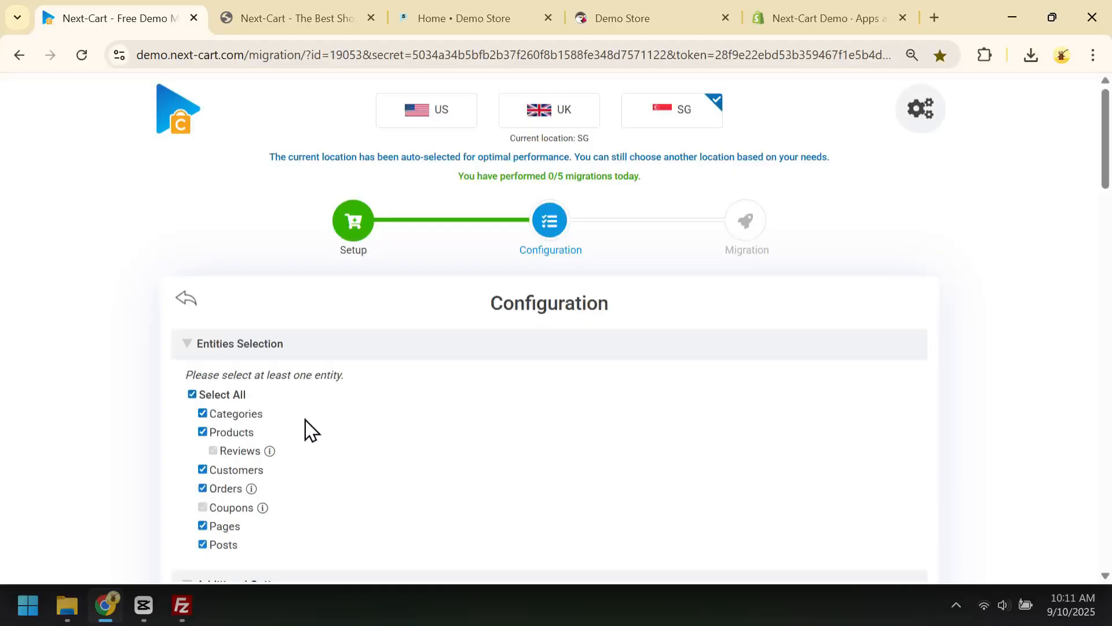
{"action": "scroll", "coordinate": [334, 492], "scroll_direction": "down", "scroll_amount": 3}
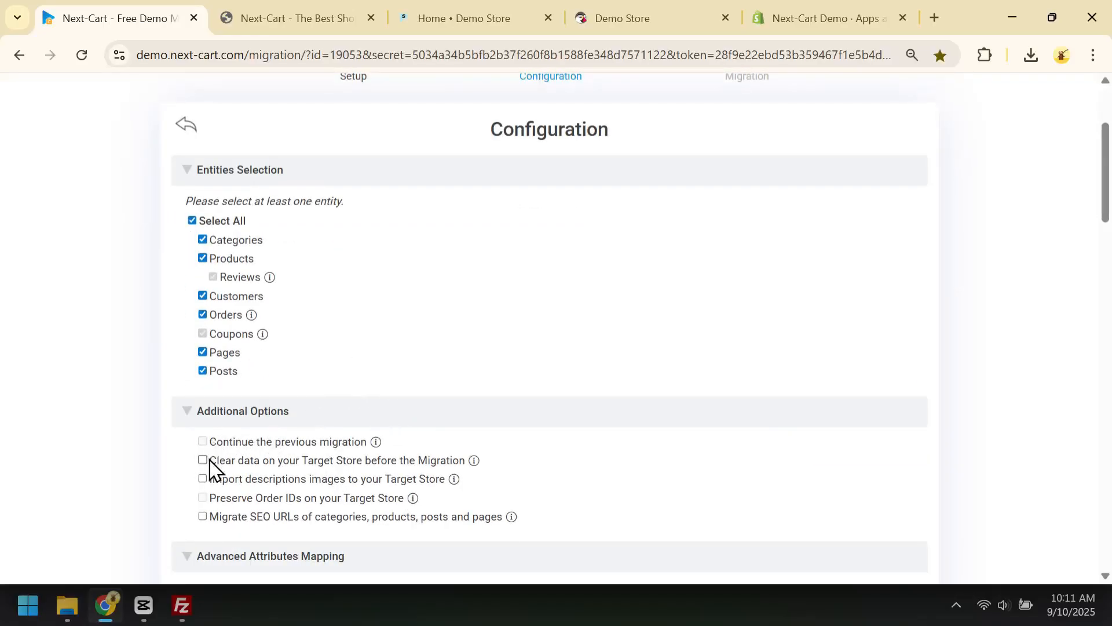
{"action": "left_click", "coordinate": [226, 463]}
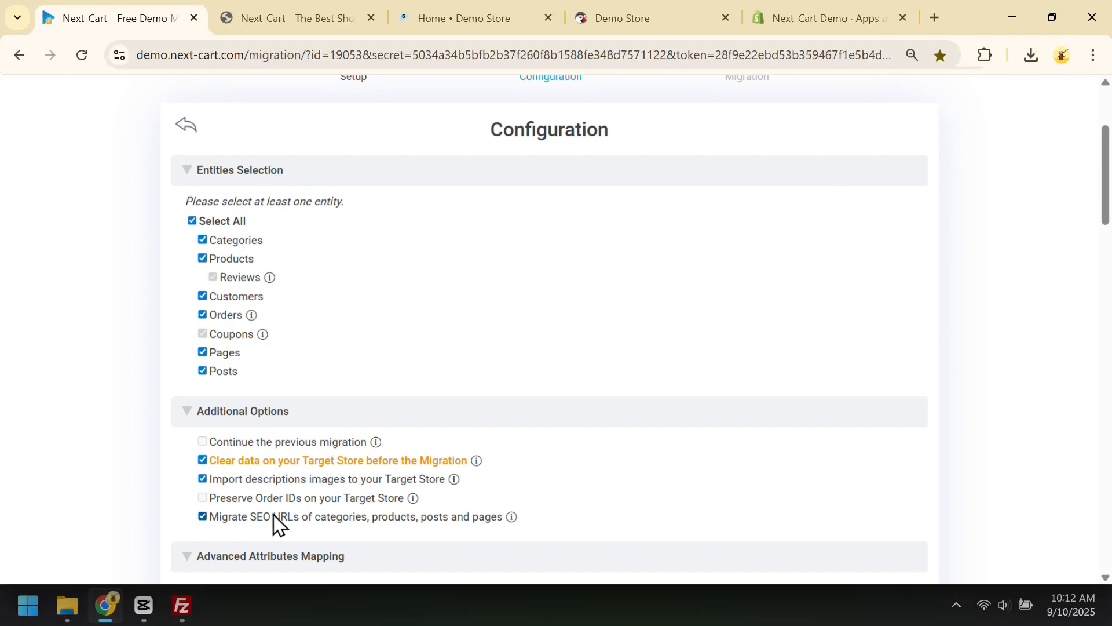
- Set the source Product Price Type and the target Order Tax Status to Tax included
{"action": "scroll", "coordinate": [281, 518], "scroll_direction": "down", "scroll_amount": 5}
{"action": "scroll", "coordinate": [440, 347], "scroll_direction": "down", "scroll_amount": 3}
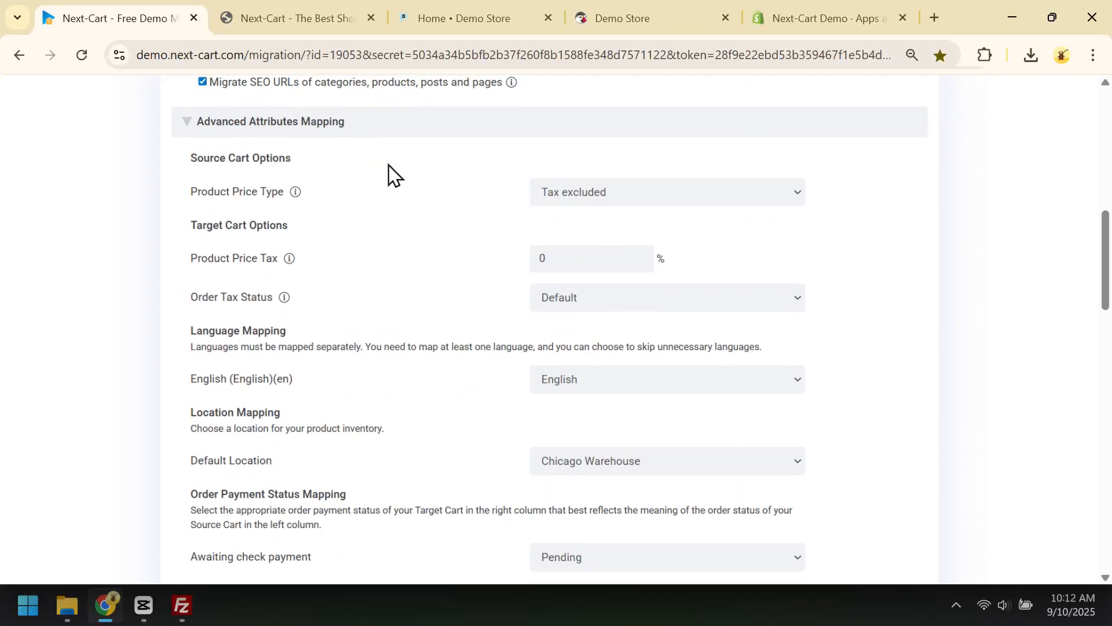
{"action": "left_click", "coordinate": [625, 194]}
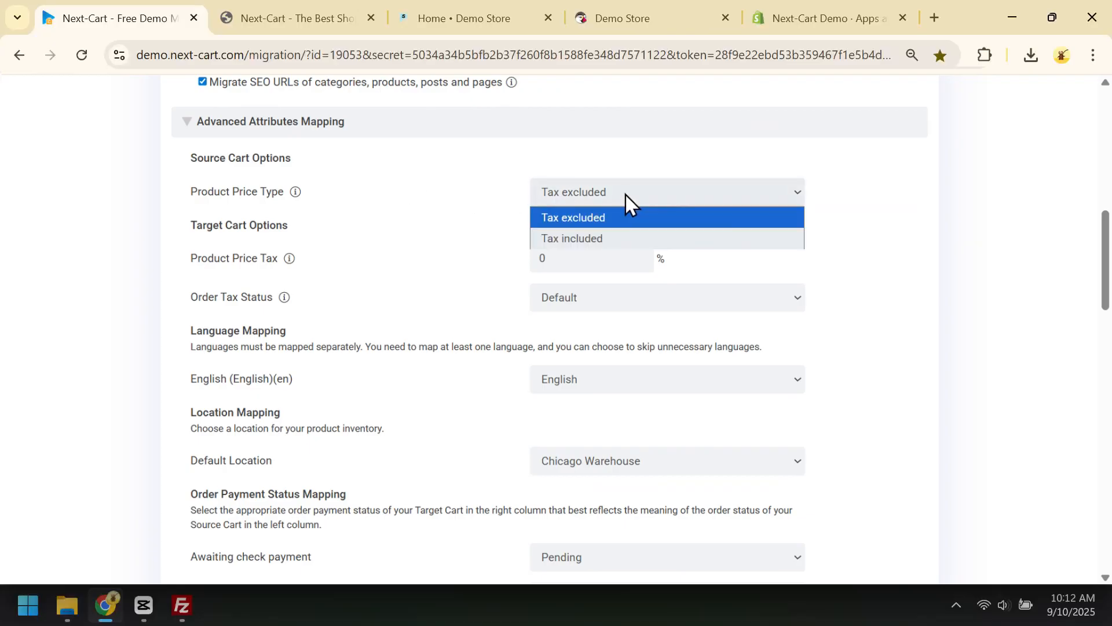
{"action": "left_click", "coordinate": [619, 237]}
{"action": "left_click", "coordinate": [649, 297]}
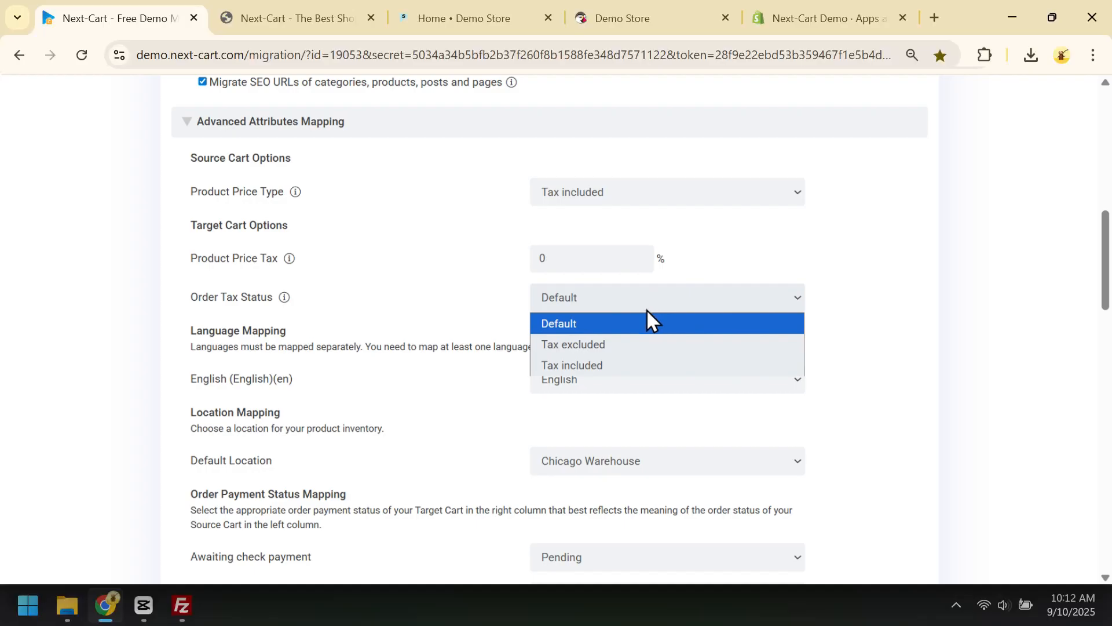
{"action": "left_click", "coordinate": [637, 365]}
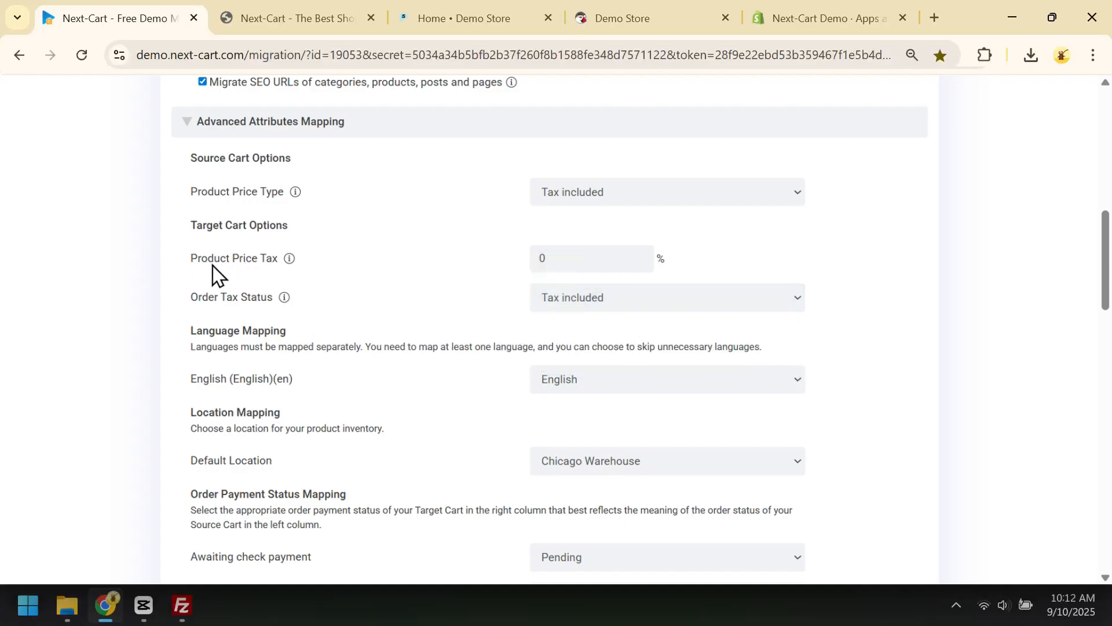
{"action": "left_click", "coordinate": [599, 269]}
- Map the English language to English and choose Chicago Warehouse as the default inventory location
{"action": "scroll", "coordinate": [531, 321], "scroll_direction": "down", "scroll_amount": 3}
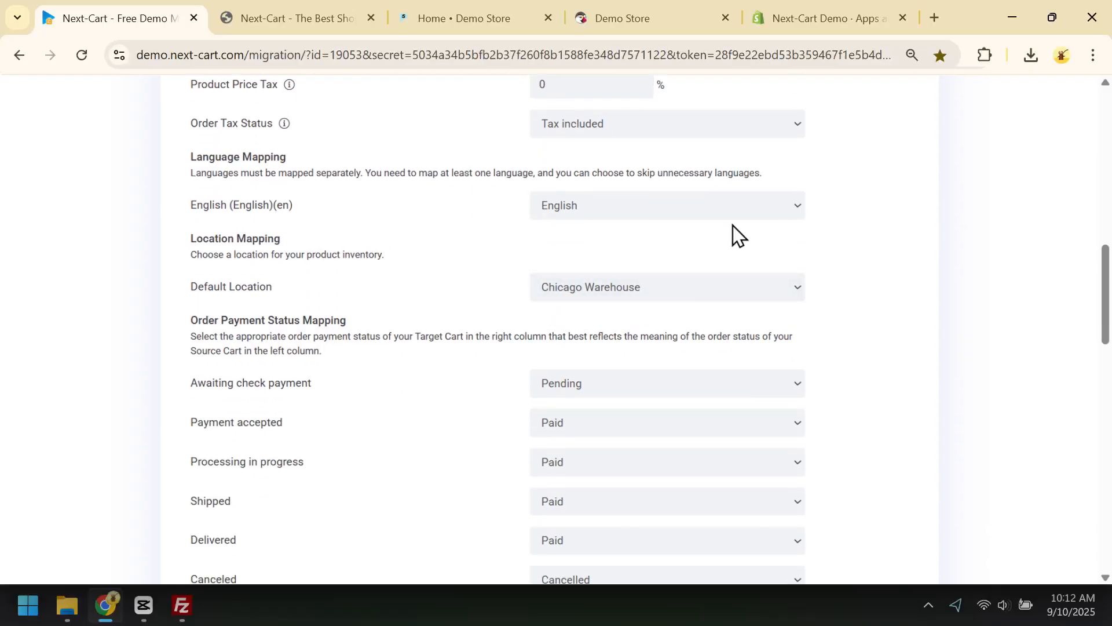
{"action": "left_click", "coordinate": [625, 212]}
{"action": "left_click", "coordinate": [609, 251]}
{"action": "left_click", "coordinate": [626, 288]}
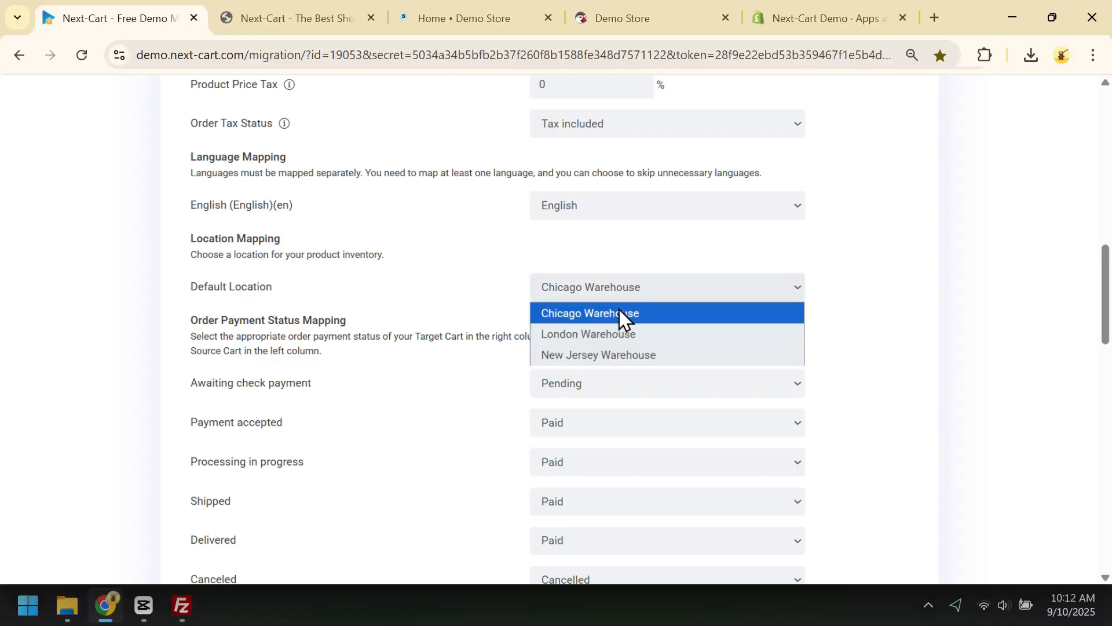
{"action": "left_click", "coordinate": [612, 307]}
- Review the order payment status mapping and choose Voided for Payment error
{"action": "scroll", "coordinate": [615, 318], "scroll_direction": "down", "scroll_amount": 3}
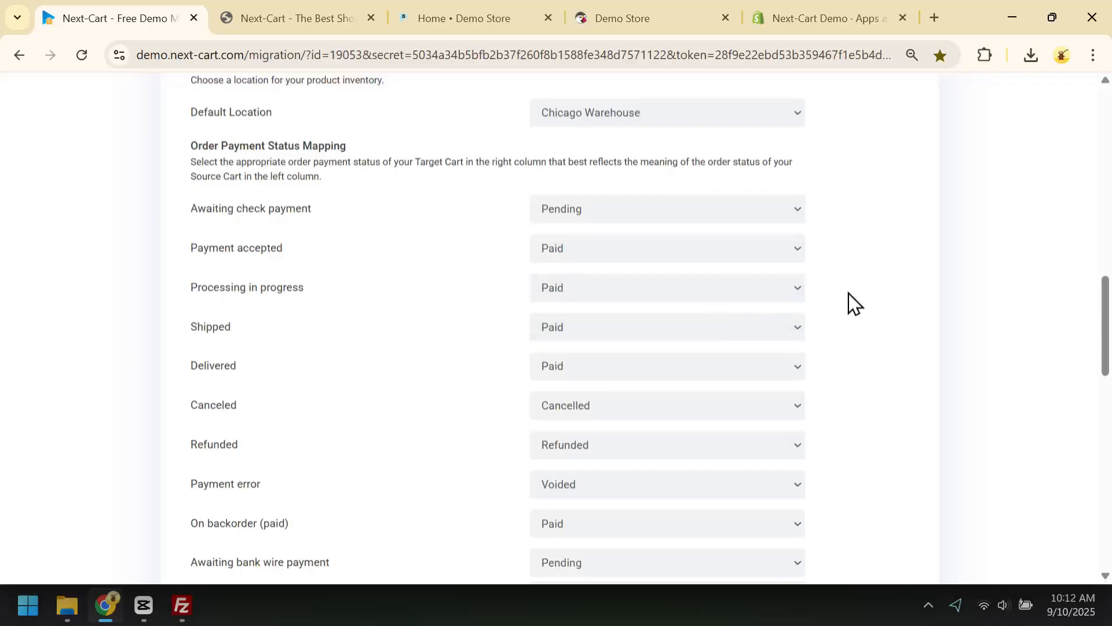
{"action": "scroll", "coordinate": [854, 302], "scroll_direction": "down", "scroll_amount": 1}
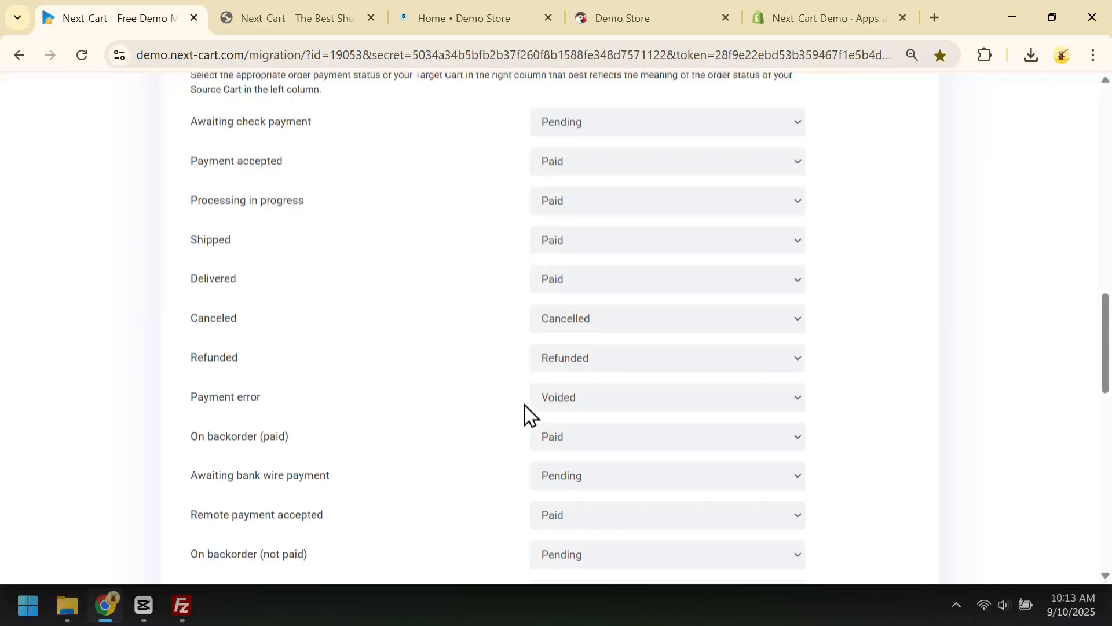
{"action": "left_click", "coordinate": [573, 413]}
{"action": "left_click", "coordinate": [565, 546]}
{"action": "scroll", "coordinate": [594, 482], "scroll_direction": "down", "scroll_amount": 1}
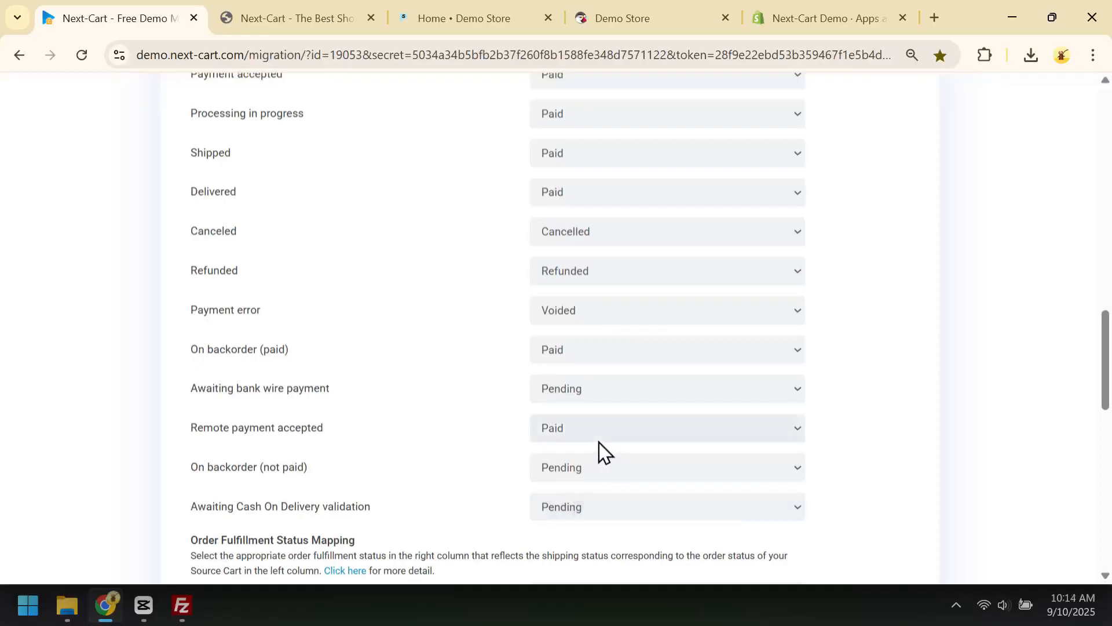
- Map the Shipped and Delivered order fulfillment statuses to Fulfilled
{"action": "scroll", "coordinate": [599, 452], "scroll_direction": "down", "scroll_amount": 5}
{"action": "scroll", "coordinate": [596, 449], "scroll_direction": "down", "scroll_amount": 1}
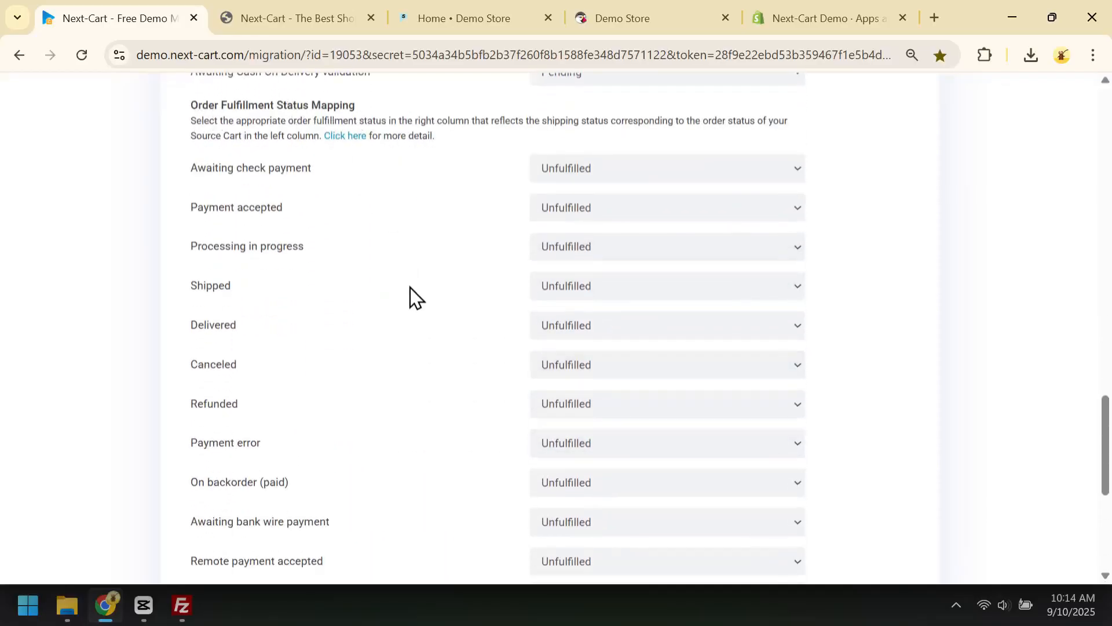
{"action": "left_click", "coordinate": [593, 289]}
{"action": "left_click", "coordinate": [582, 373]}
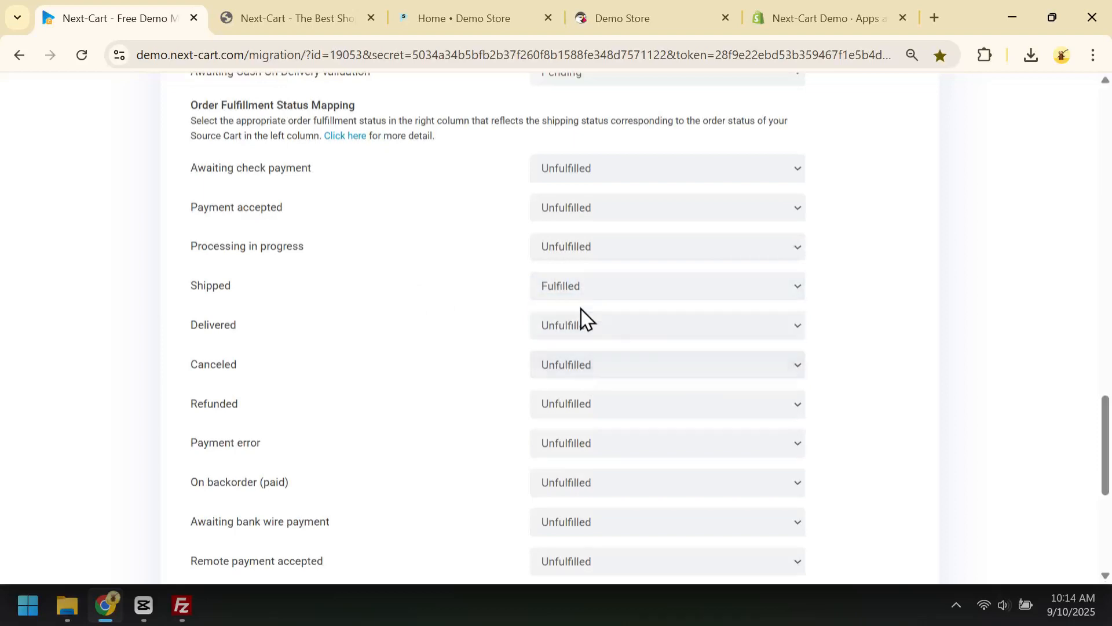
{"action": "left_click", "coordinate": [582, 336]}
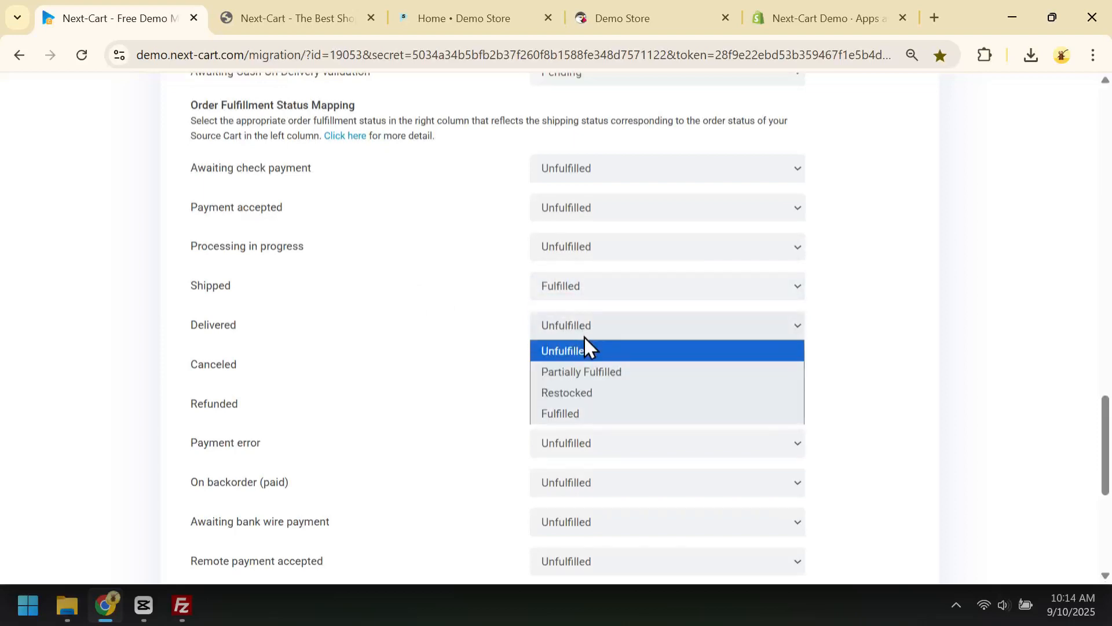
{"action": "left_click", "coordinate": [594, 413]}
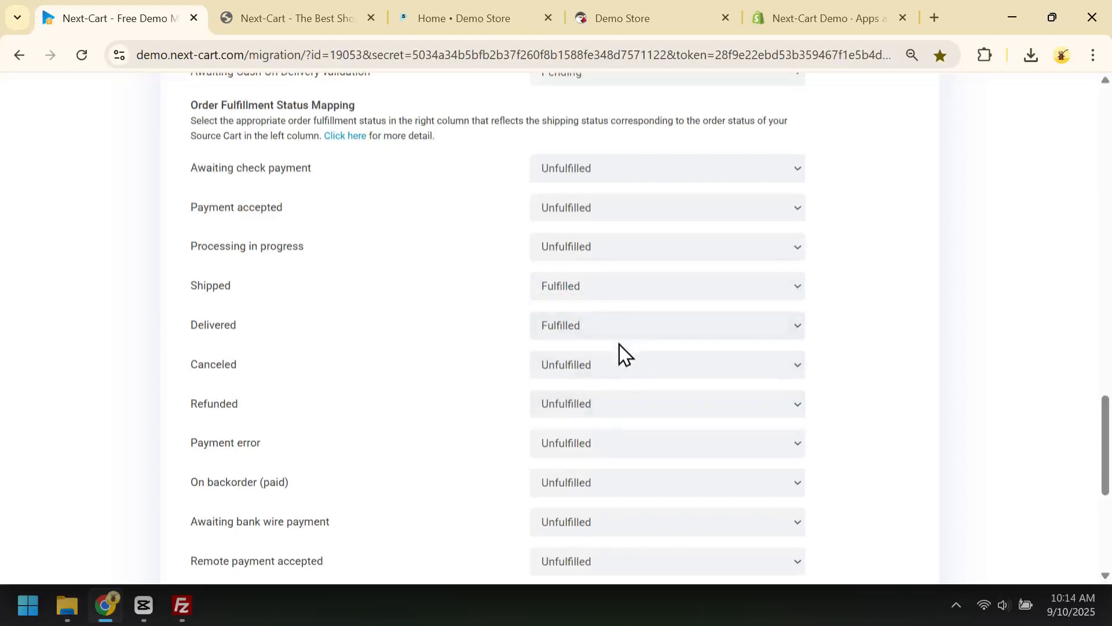
- Start the demo migration with this configuration and review its results for each entity
{"action": "scroll", "coordinate": [621, 353], "scroll_direction": "down", "scroll_amount": 5}
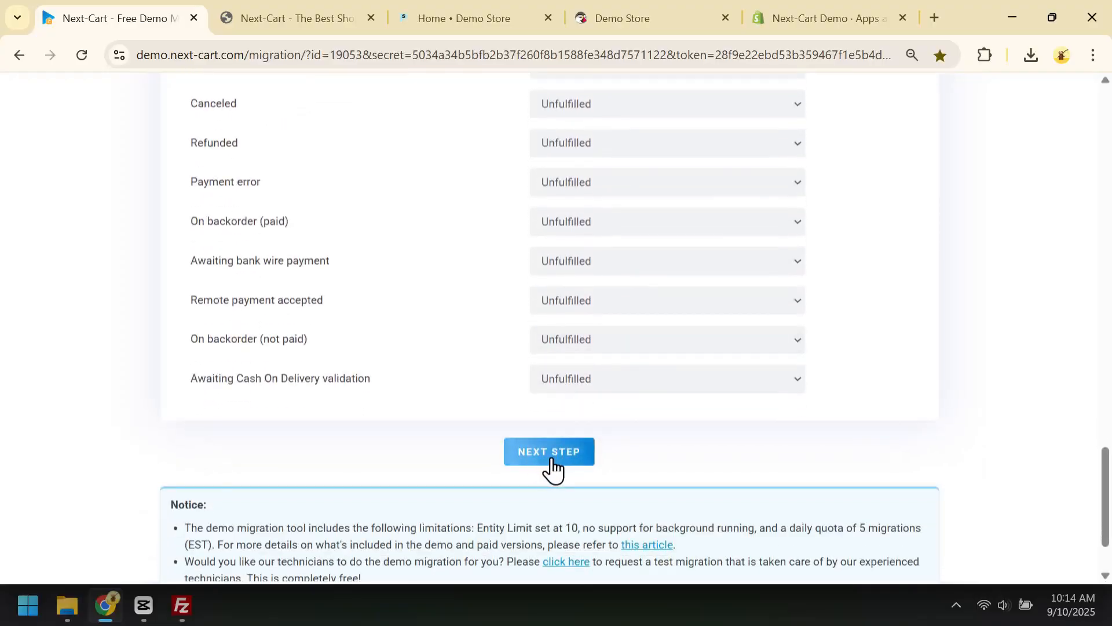
{"action": "left_click", "coordinate": [553, 457]}
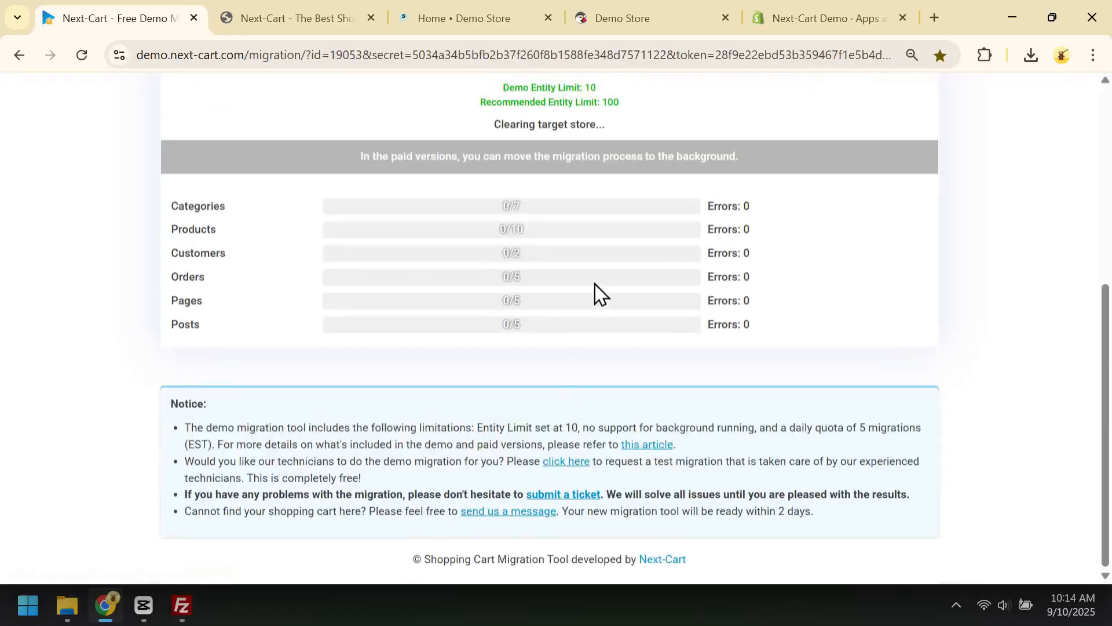
{"action": "scroll", "coordinate": [594, 281], "scroll_direction": "up", "scroll_amount": 3}
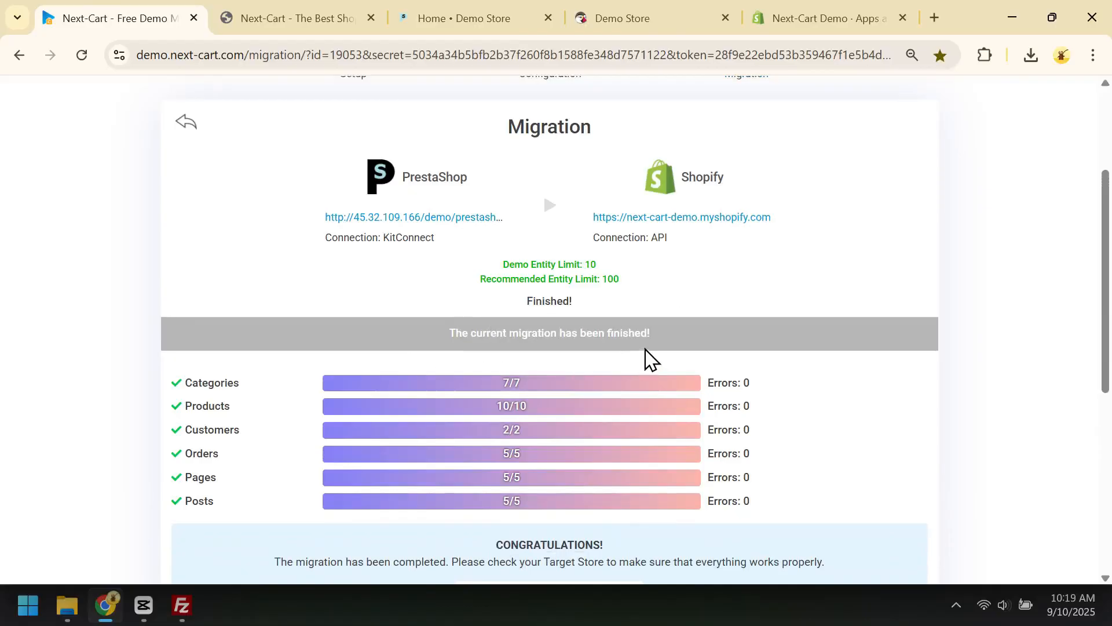
{"action": "scroll", "coordinate": [649, 356], "scroll_direction": "down", "scroll_amount": 3}
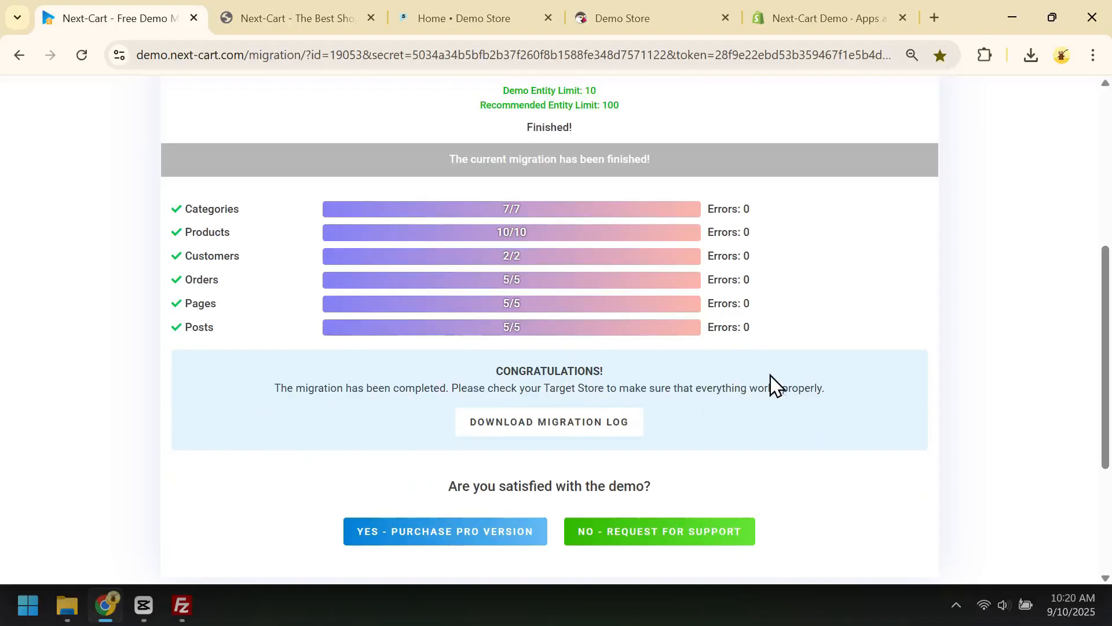
- Switch to the Shopify admin, leave the app settings, and check the migrated items in the Products list
{"action": "left_click", "coordinate": [804, 17]}
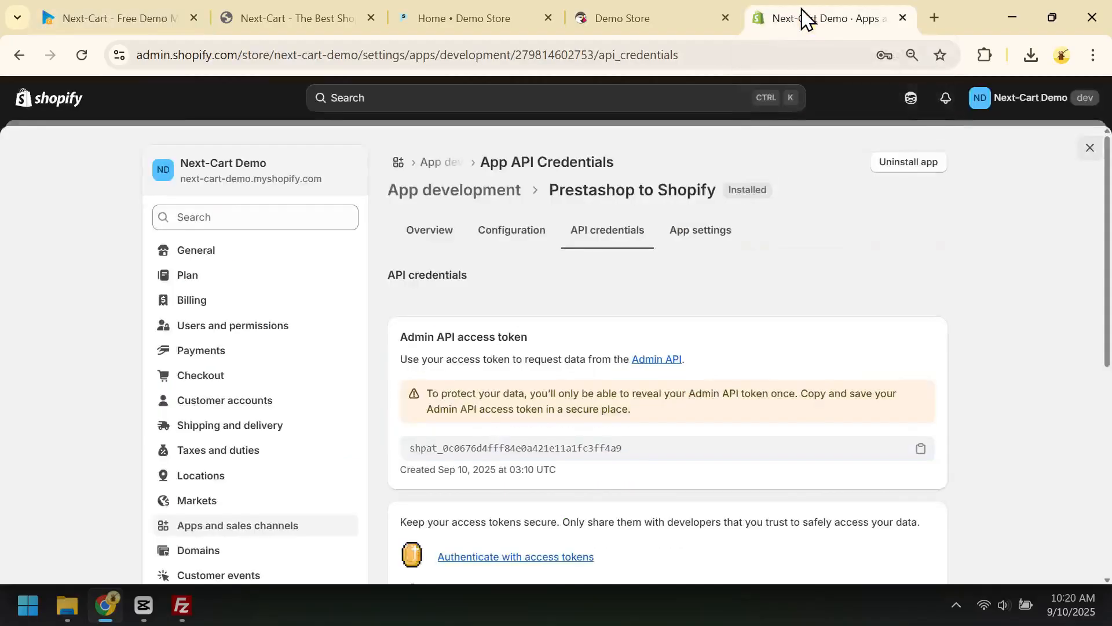
{"action": "left_click", "coordinate": [1088, 149]}
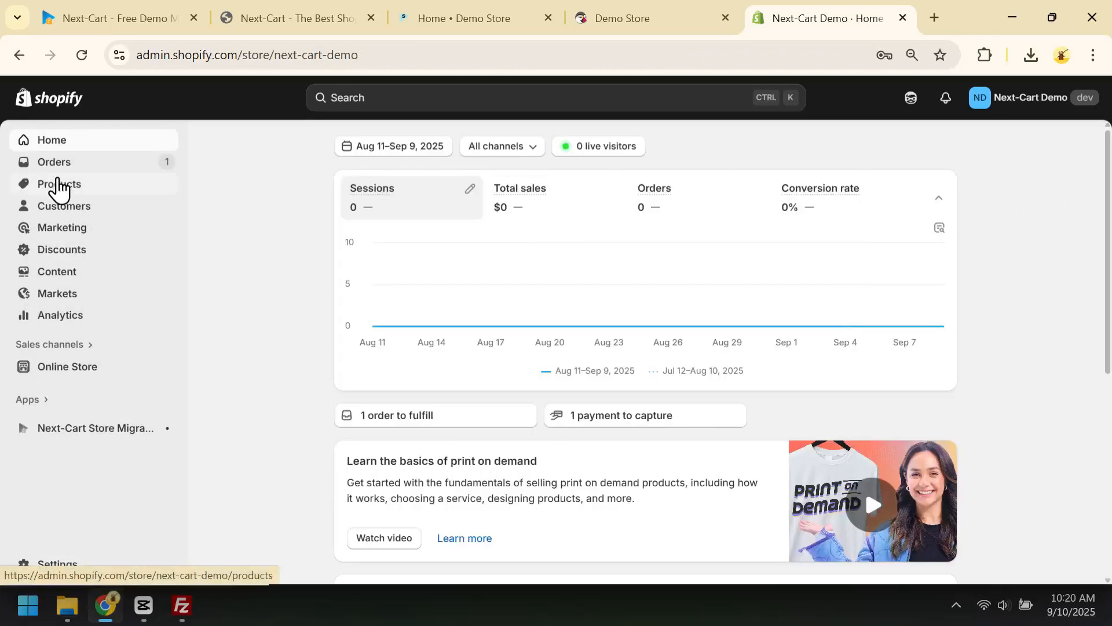
{"action": "left_click", "coordinate": [58, 185]}
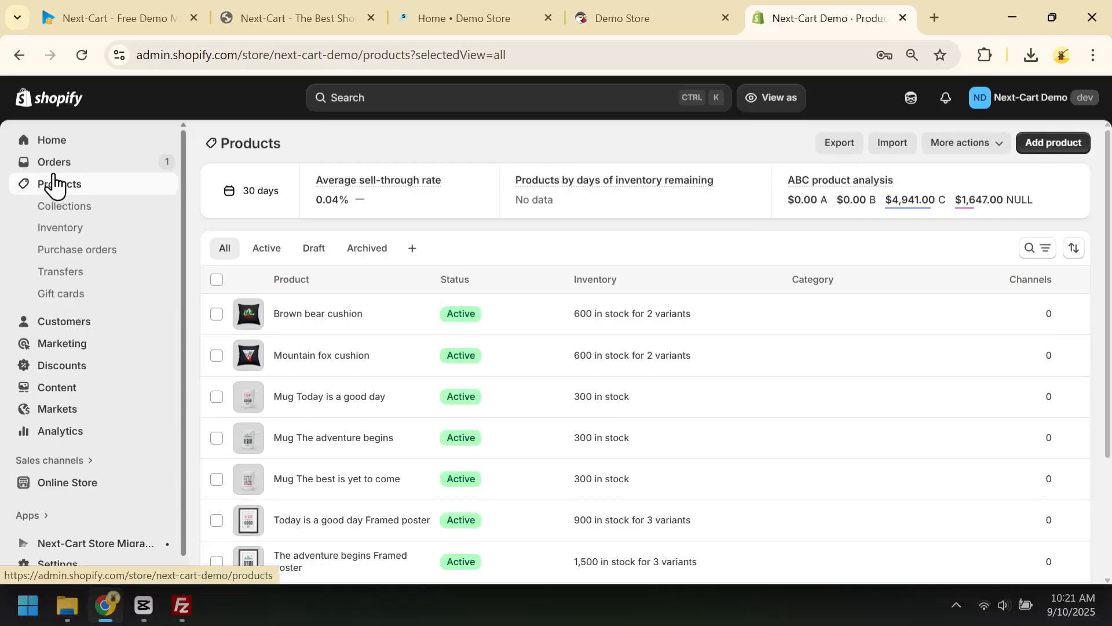
{"action": "scroll", "coordinate": [303, 336], "scroll_direction": "down", "scroll_amount": 1}
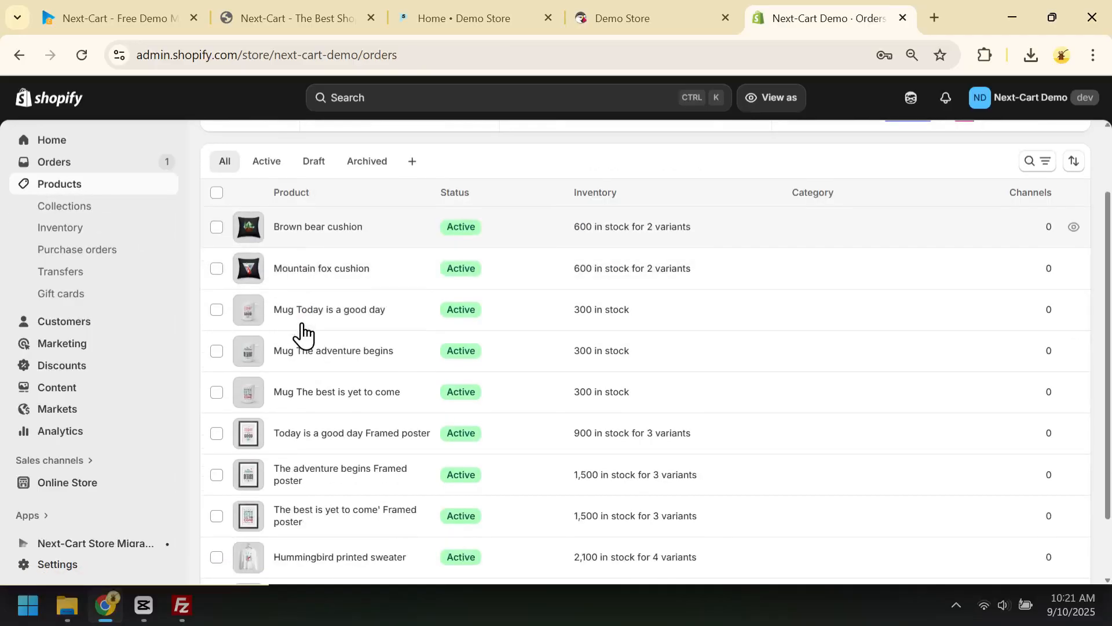
- Select all products in the Products list and look through the migrated items
{"action": "scroll", "coordinate": [303, 333], "scroll_direction": "up", "scroll_amount": 1}
{"action": "left_click", "coordinate": [218, 280]}
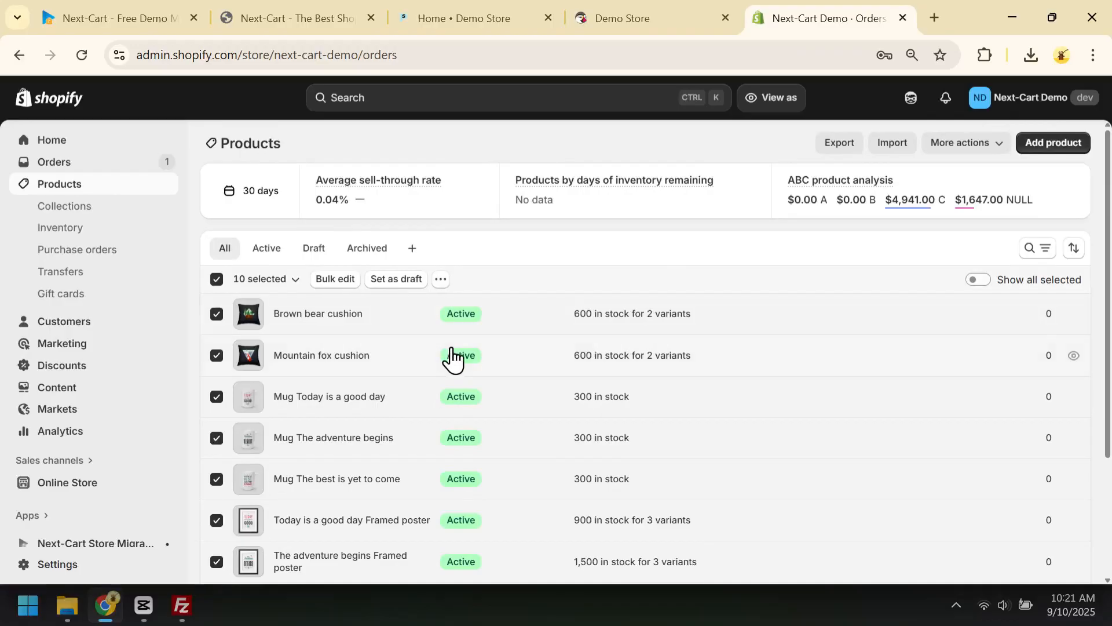
{"action": "scroll", "coordinate": [400, 360], "scroll_direction": "down", "scroll_amount": 1}
{"action": "scroll", "coordinate": [399, 359], "scroll_direction": "down", "scroll_amount": 2}
{"action": "scroll", "coordinate": [397, 357], "scroll_direction": "up", "scroll_amount": 3}
- Check the migrated orders with their payment and fulfillment statuses, and the migrated customers
{"action": "left_click", "coordinate": [68, 164]}
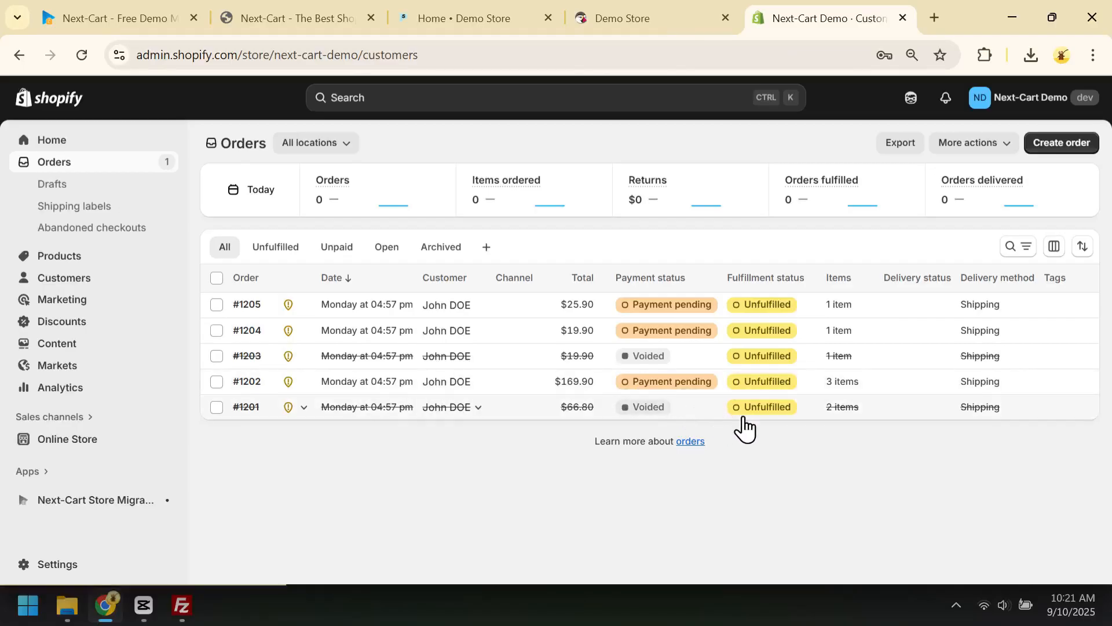
{"action": "left_click", "coordinate": [68, 281]}
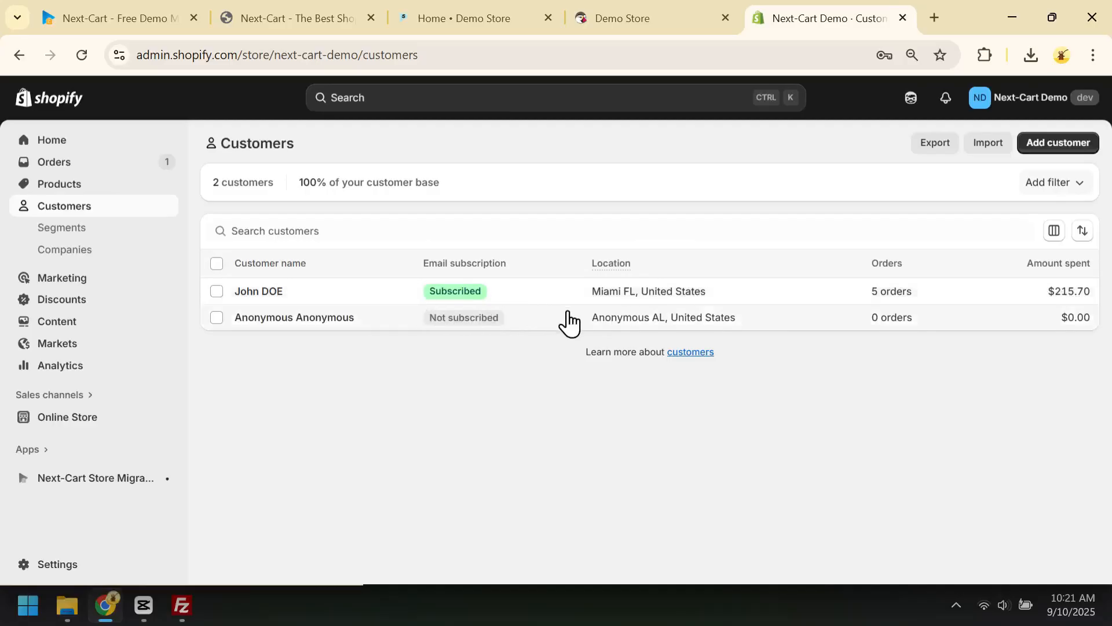
- Return to the Next-Cart demo results, open the Pro version purchase page and set the Entity Limit to 2,000
{"action": "left_click", "coordinate": [125, 22]}
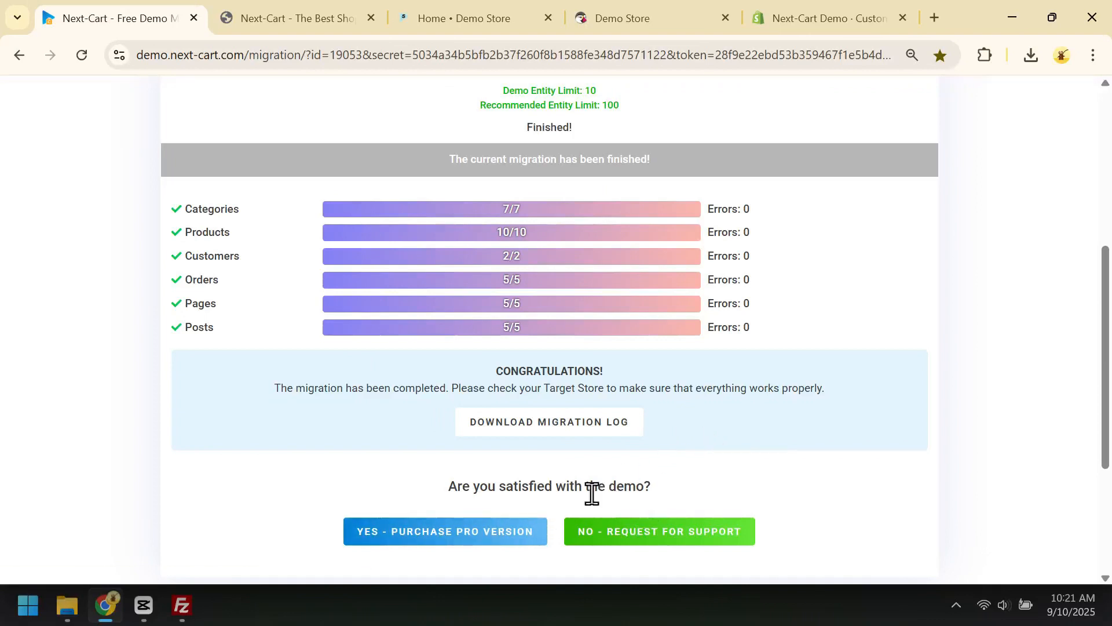
{"action": "left_click", "coordinate": [456, 534]}
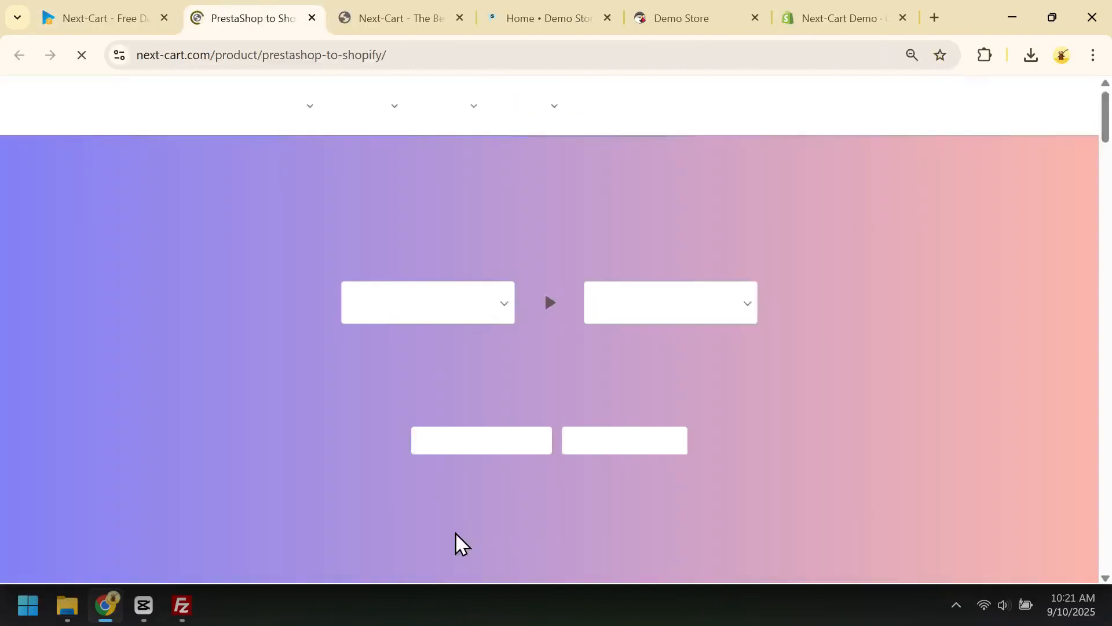
{"action": "left_click", "coordinate": [598, 449]}
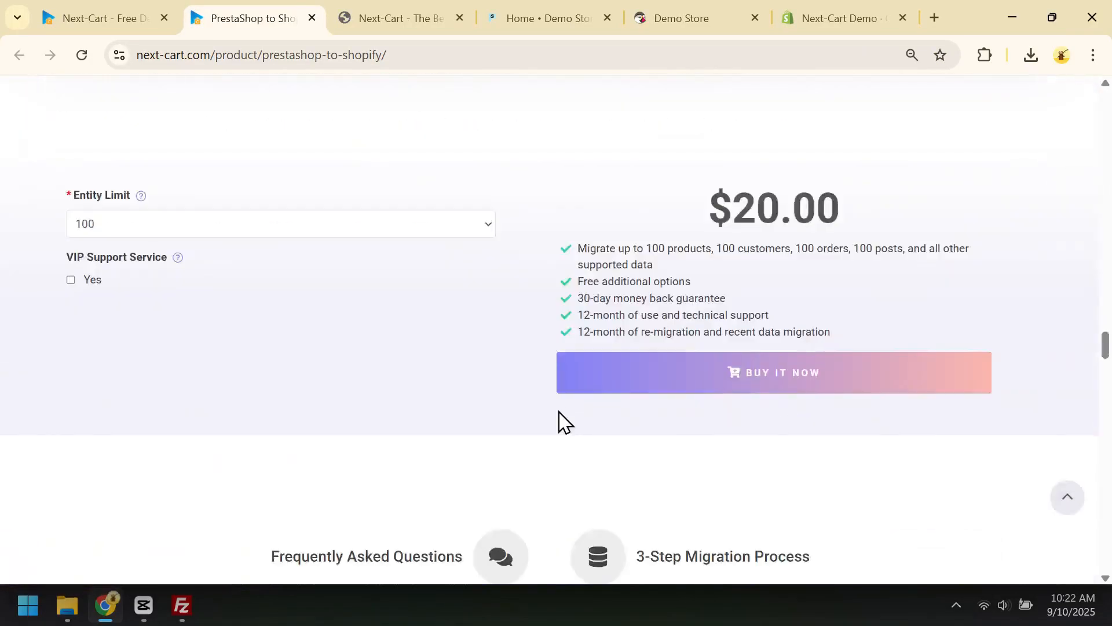
{"action": "left_click", "coordinate": [258, 232]}
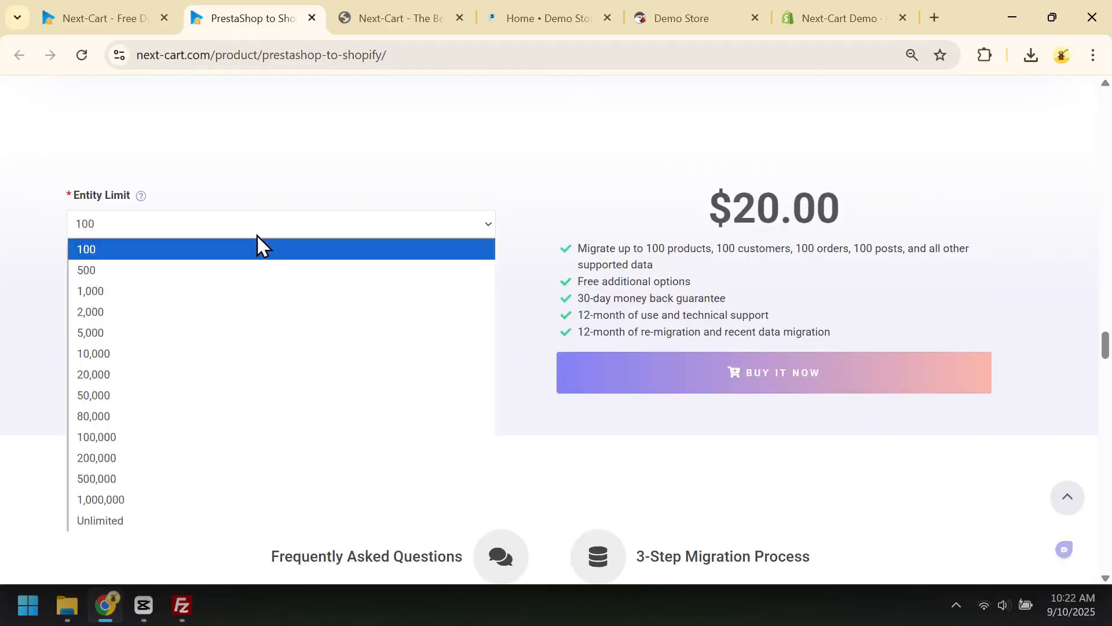
{"action": "left_click", "coordinate": [213, 309]}
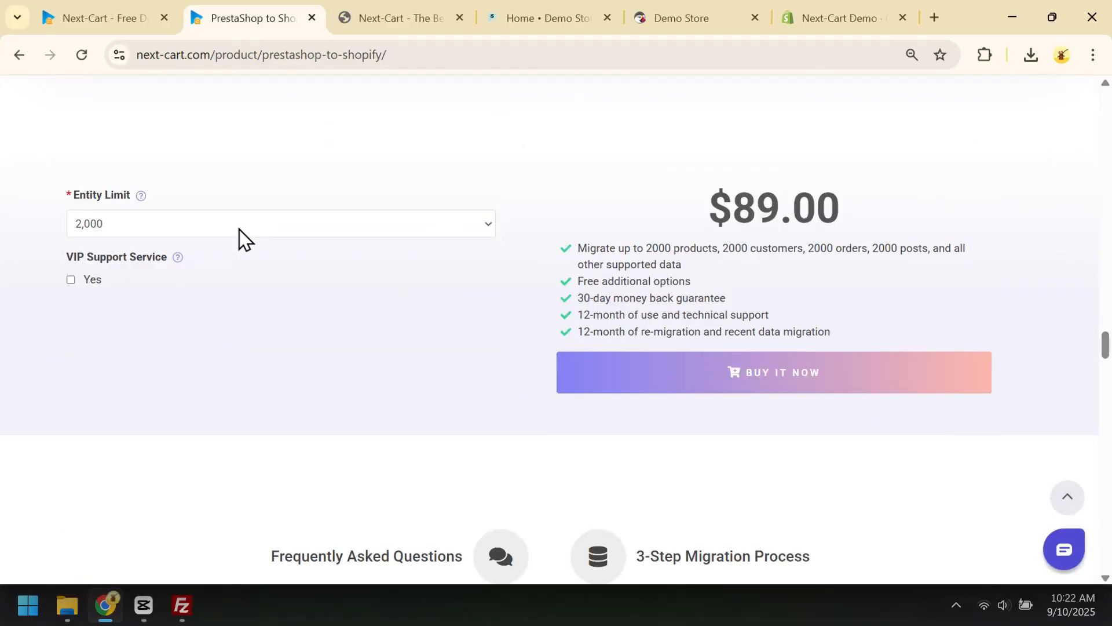
- Add the VIP Support Service with Target Store Installation, Migration Assistant and Migration Customization
{"action": "left_click", "coordinate": [71, 280]}
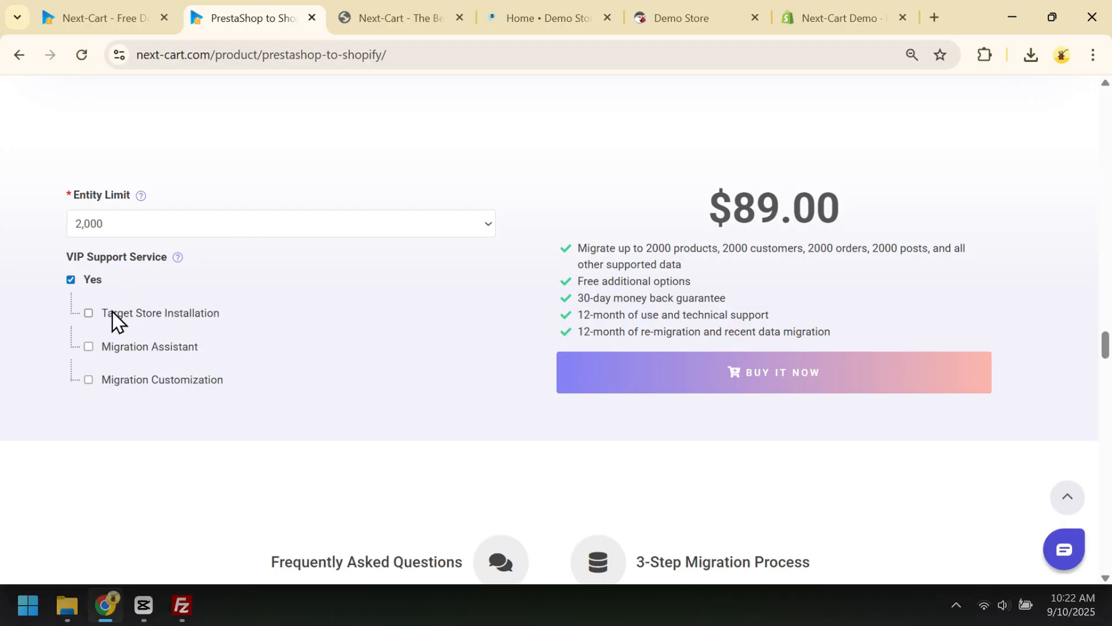
{"action": "left_click", "coordinate": [93, 314]}
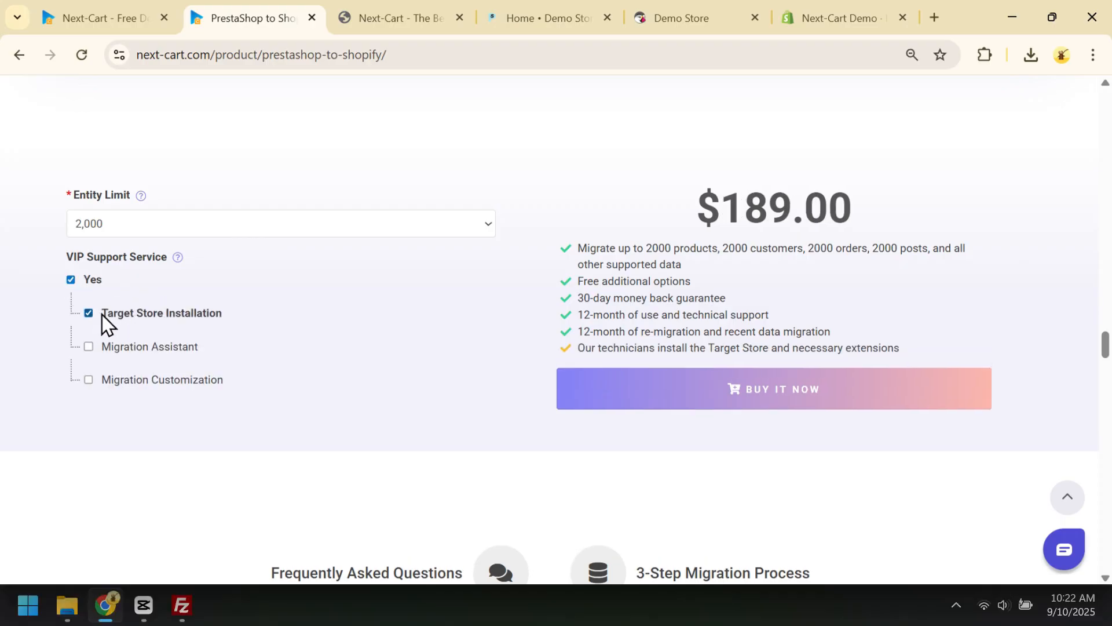
{"action": "left_click", "coordinate": [89, 347]}
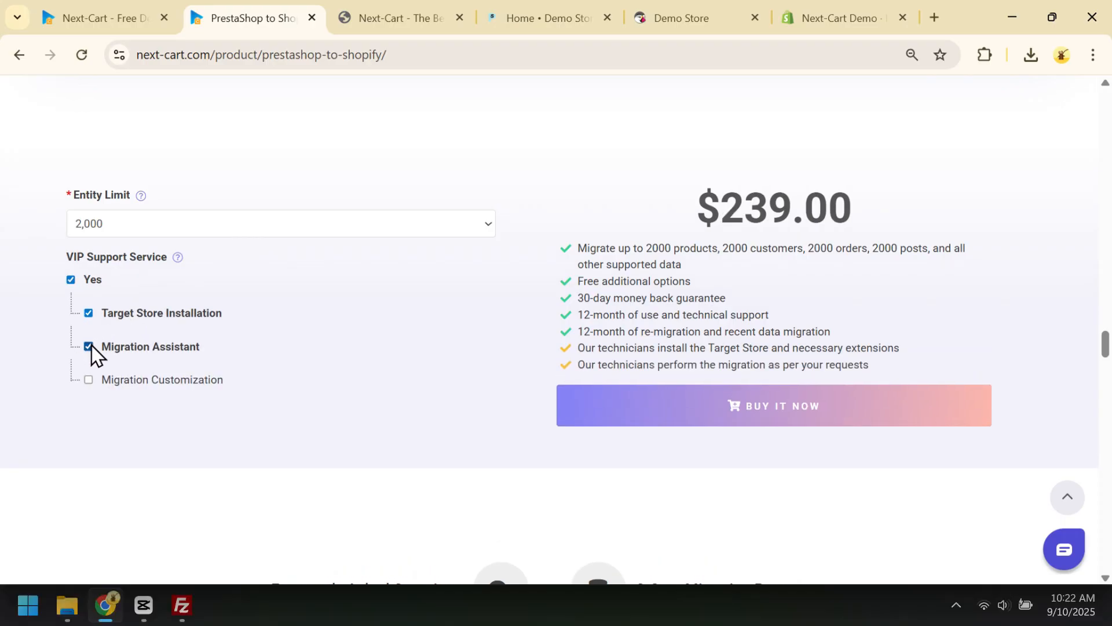
{"action": "left_click", "coordinate": [89, 380]}
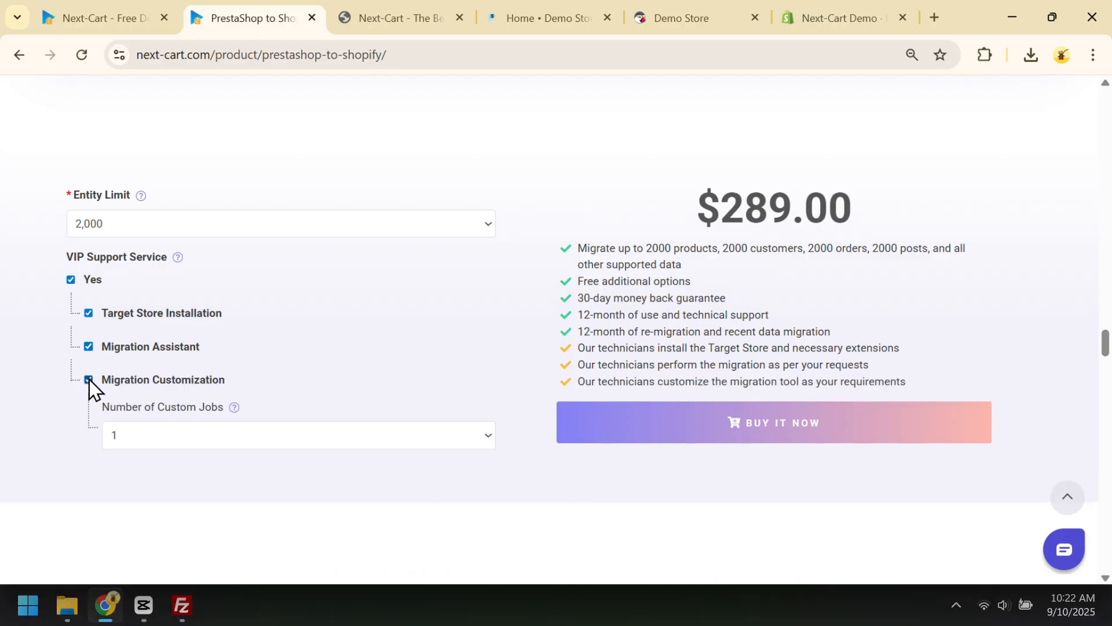
{"action": "mouse_move", "coordinate": [232, 411]}
- Go back to the demo results, request support and look through the fields of the new ticket form
{"action": "left_click", "coordinate": [107, 18]}
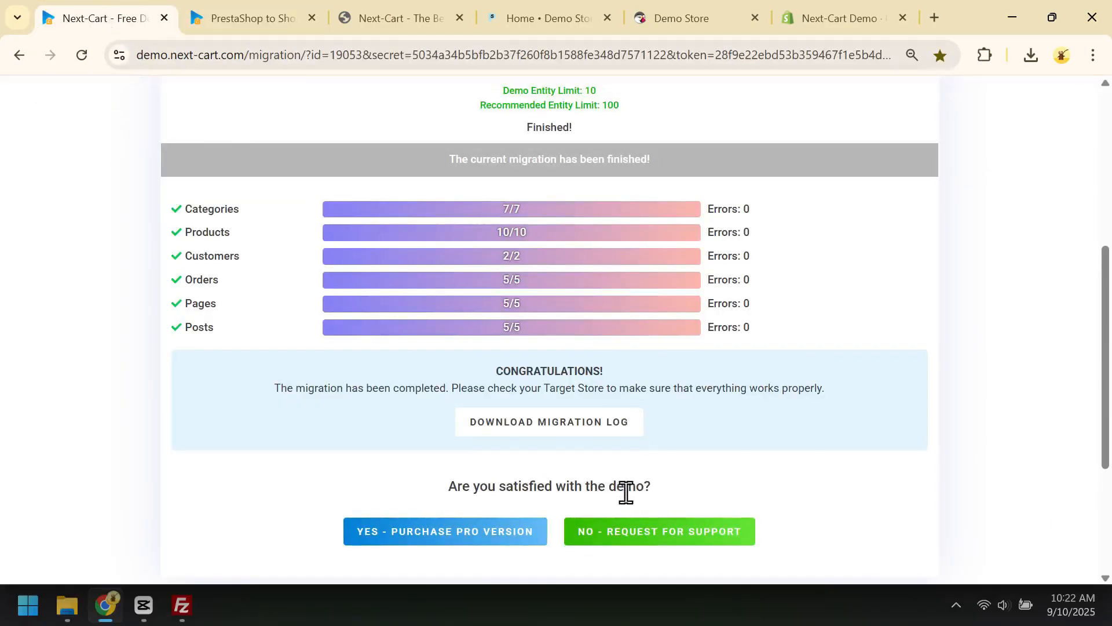
{"action": "left_click", "coordinate": [642, 537]}
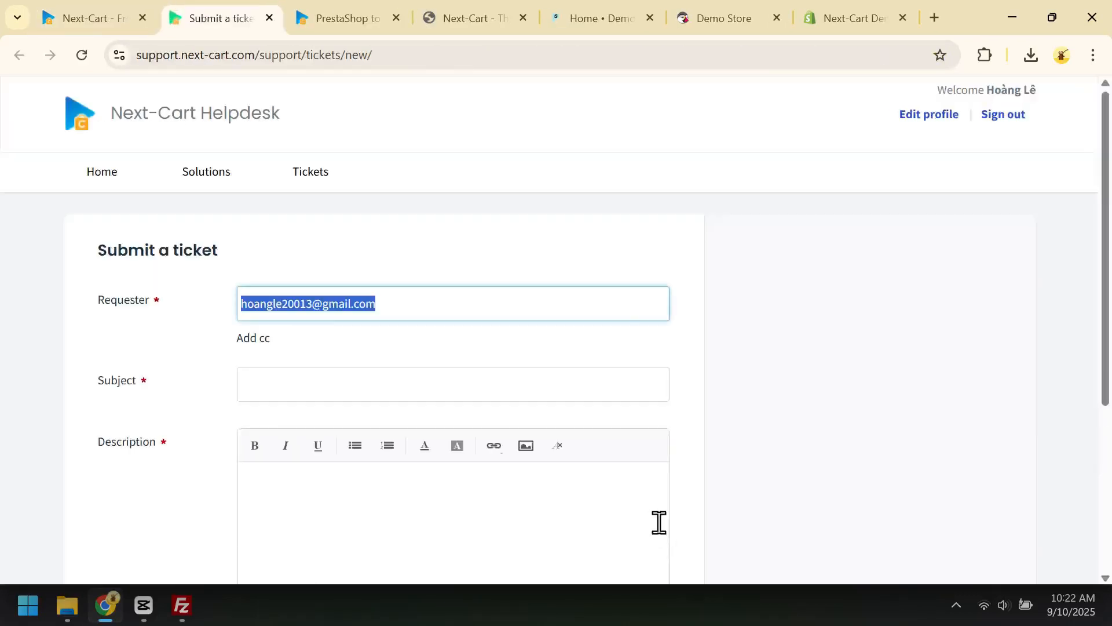
{"action": "scroll", "coordinate": [496, 342], "scroll_direction": "down", "scroll_amount": 1}
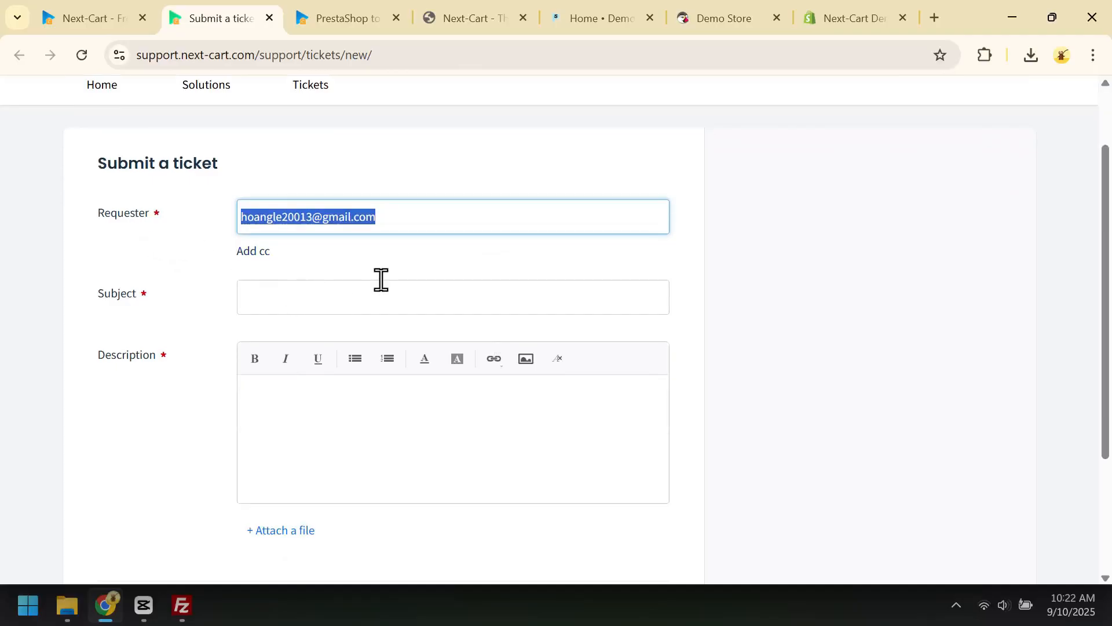
{"action": "scroll", "coordinate": [325, 384], "scroll_direction": "down", "scroll_amount": 1}
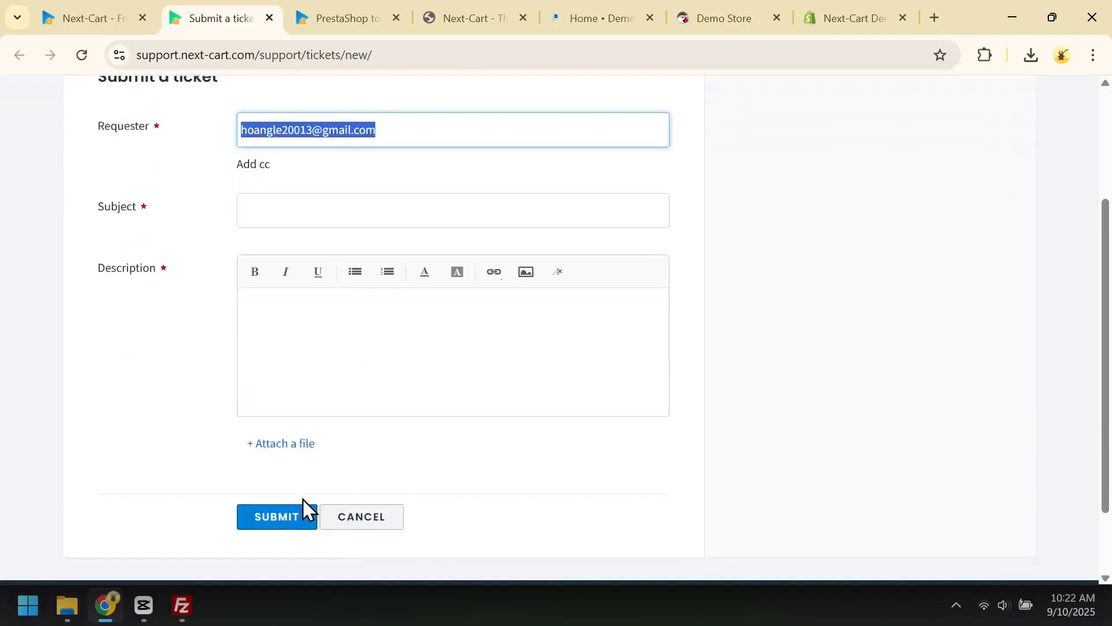
- Return to the demo migration page and review the store connection details and per-entity results
{"action": "left_click", "coordinate": [91, 18]}
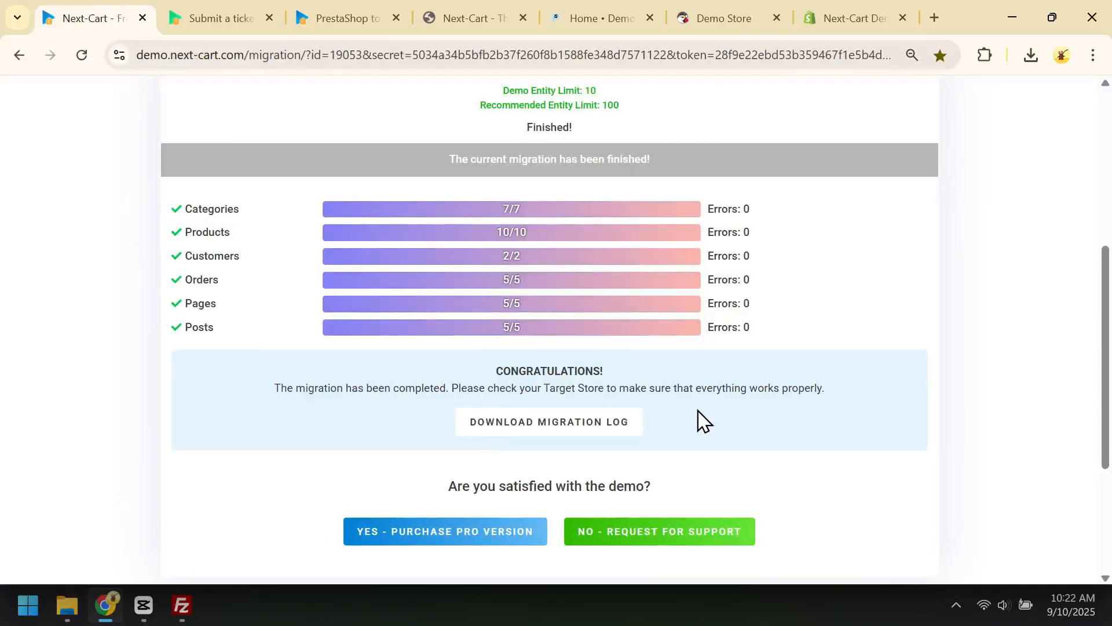
{"action": "scroll", "coordinate": [703, 422], "scroll_direction": "up", "scroll_amount": 3}
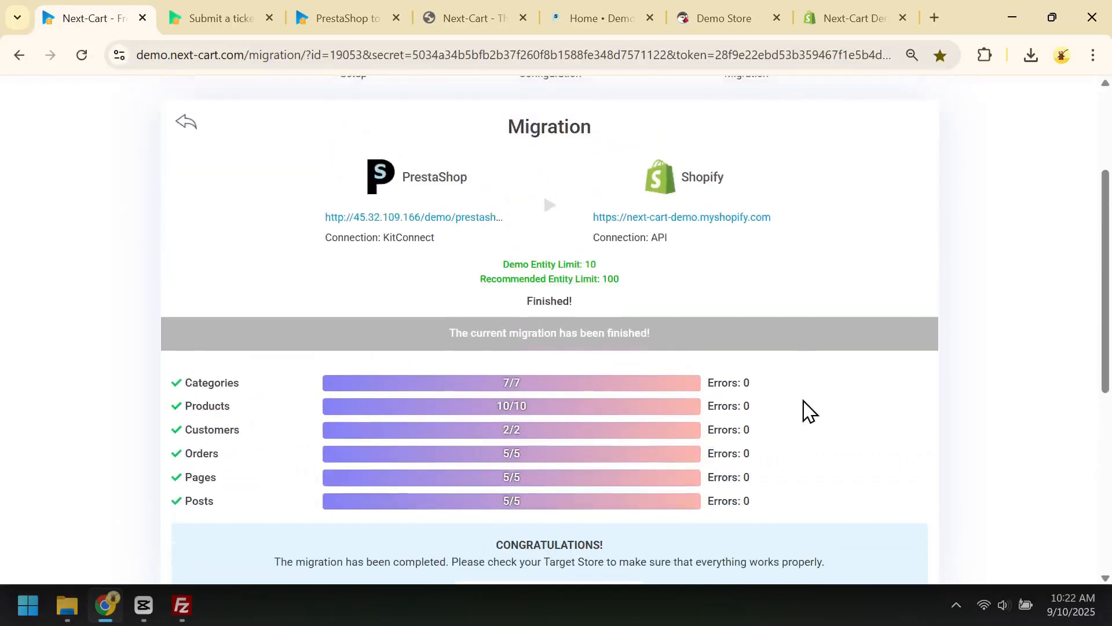